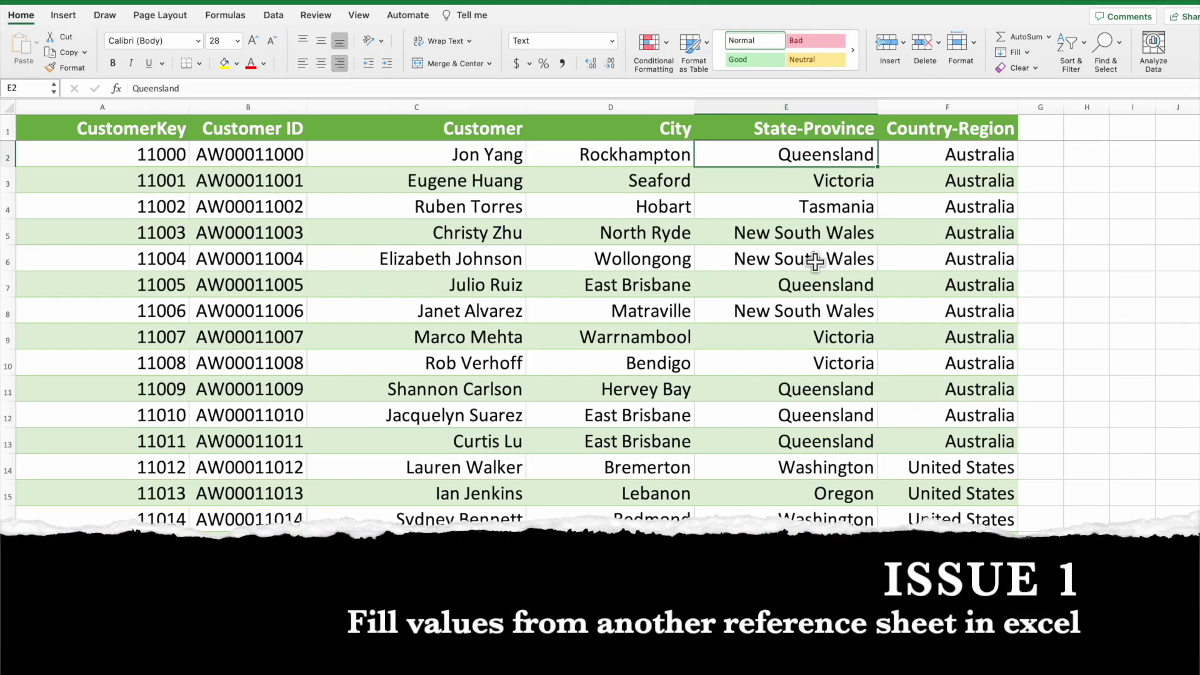
Look over the City column on the Orders sheet and open the PinCodeInformation reference sheet
scroll(140, 147, down, 1)
click(101, 125)
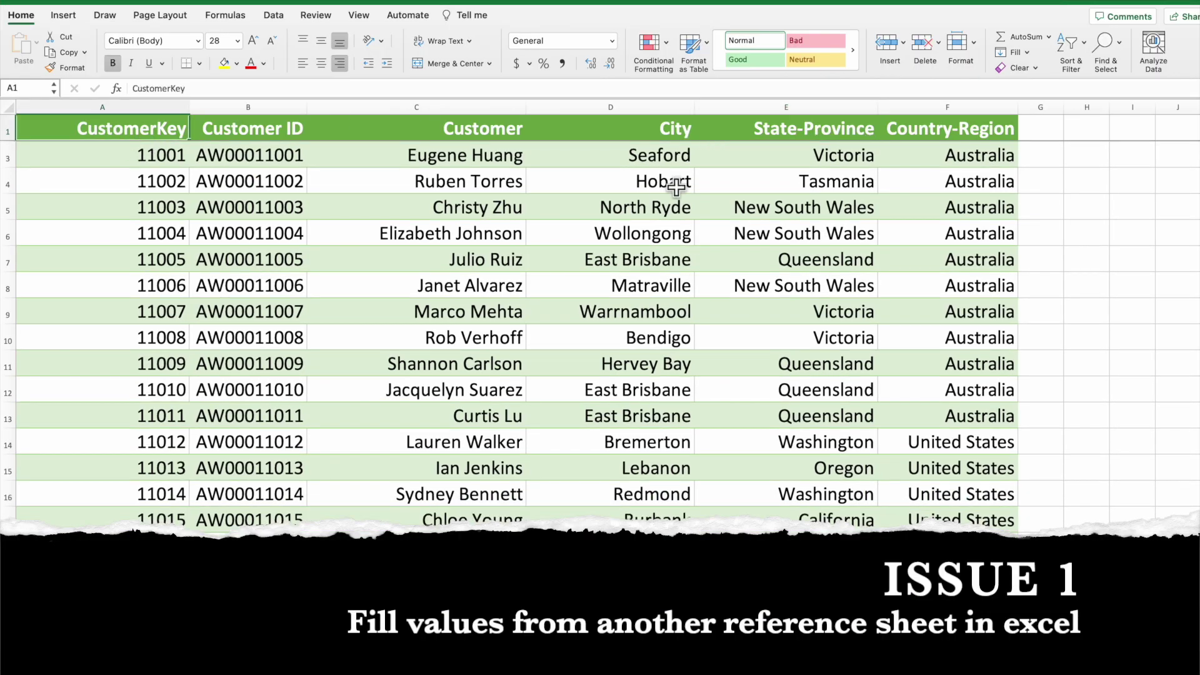
click(670, 109)
drag(670, 112, 676, 107)
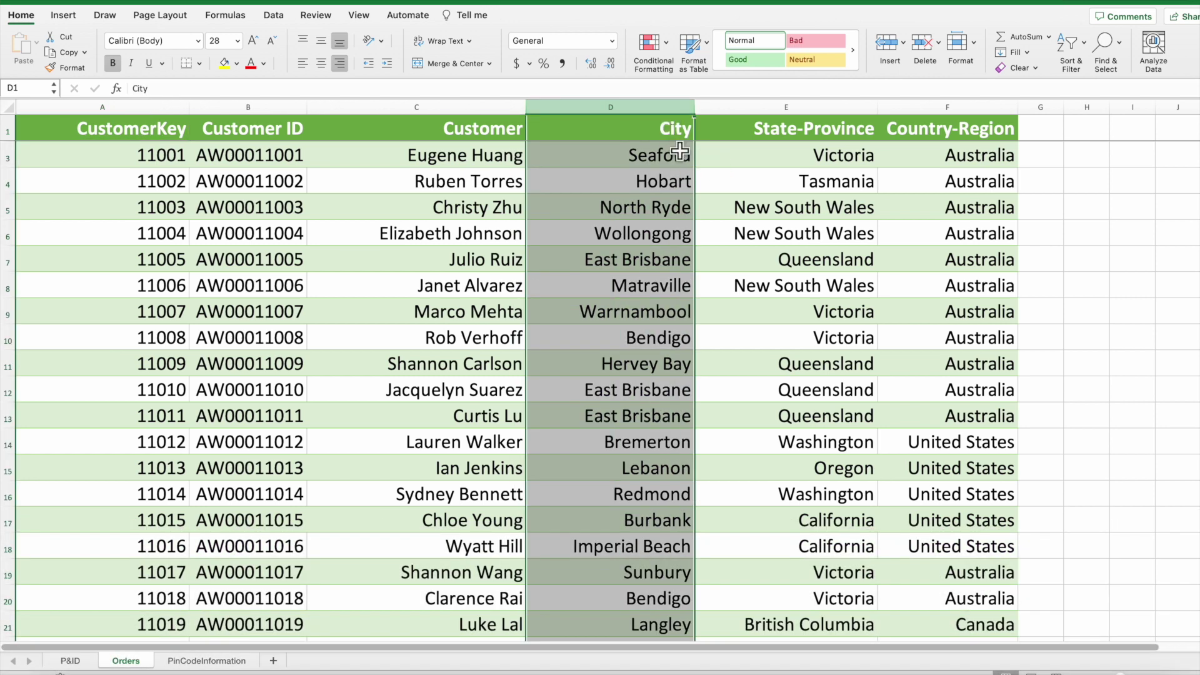
click(1059, 124)
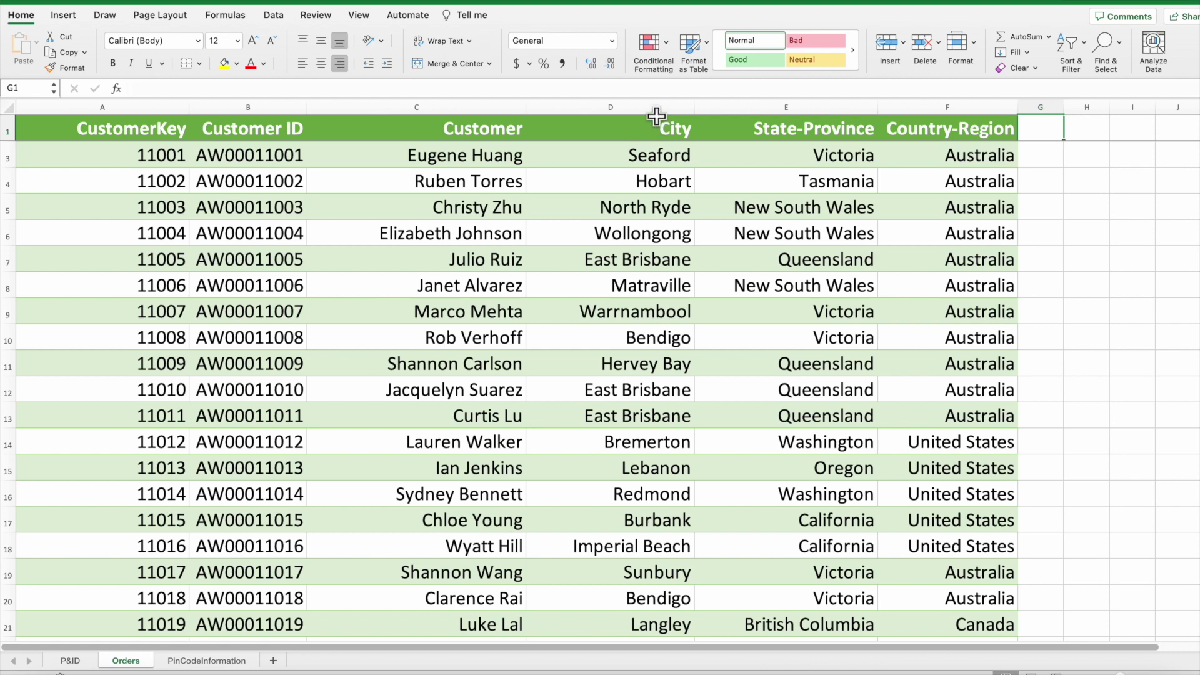
click(230, 662)
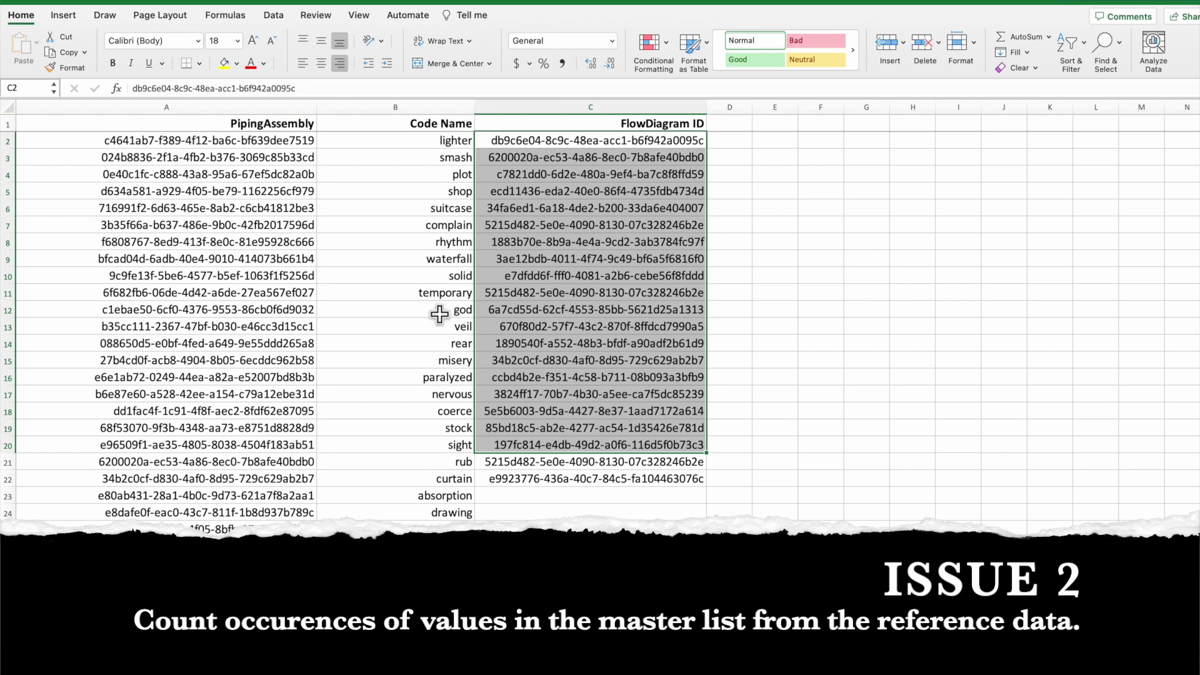
Compare the PipingAssembly column with the FlowDiagram ID values in C2:C22 on the P&ID sheet
drag(213, 140, 191, 550)
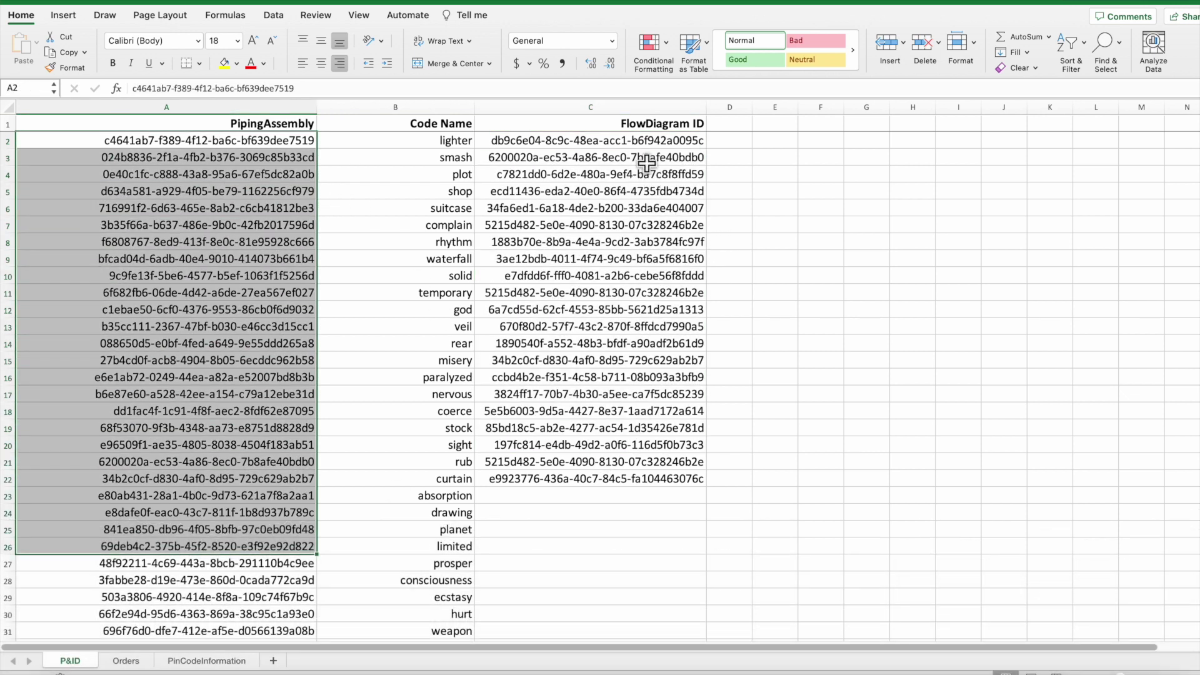
drag(631, 140, 622, 483)
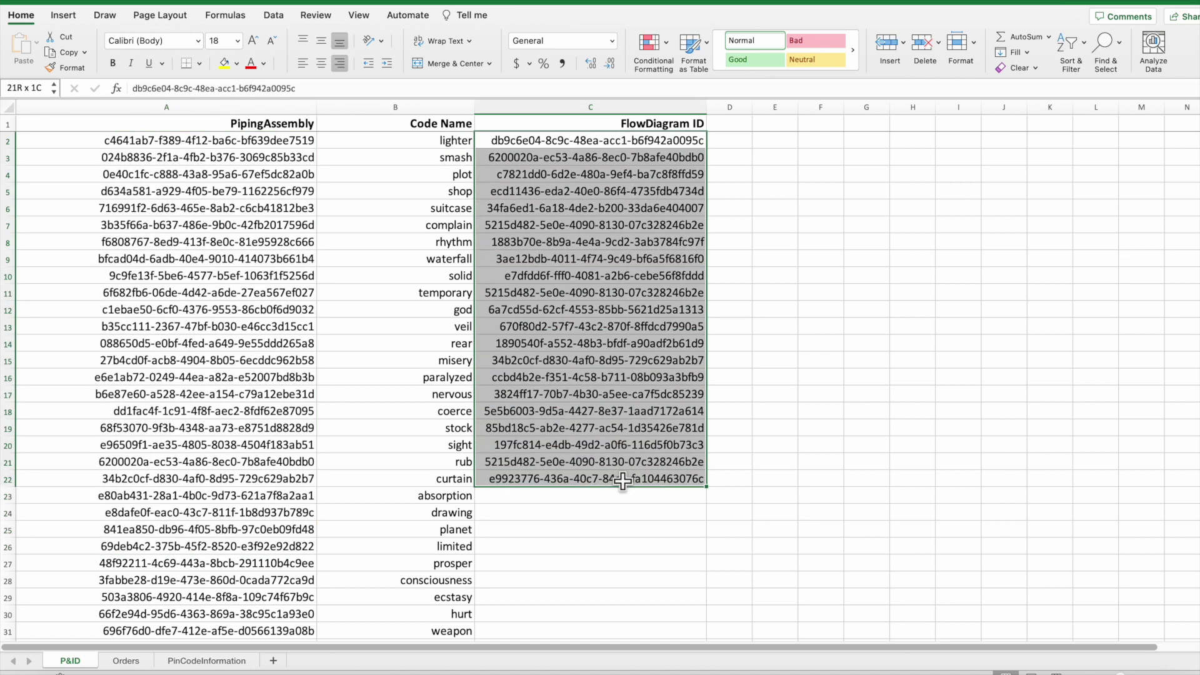
click(646, 142)
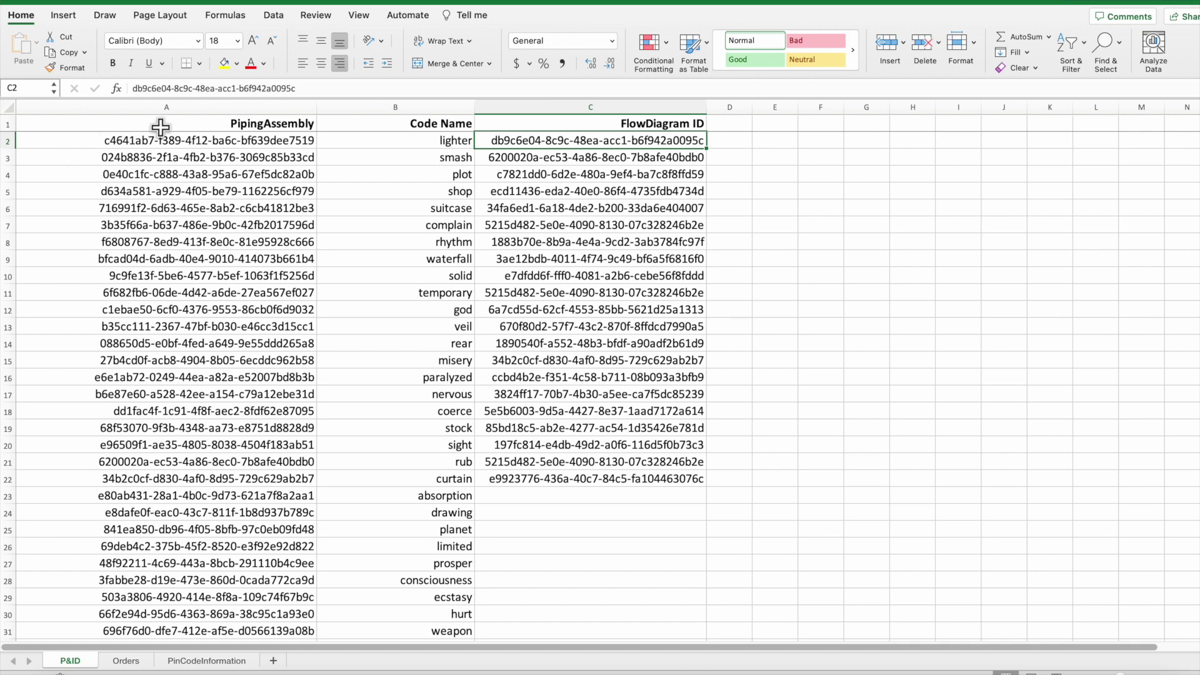
click(191, 107)
drag(169, 360, 169, 512)
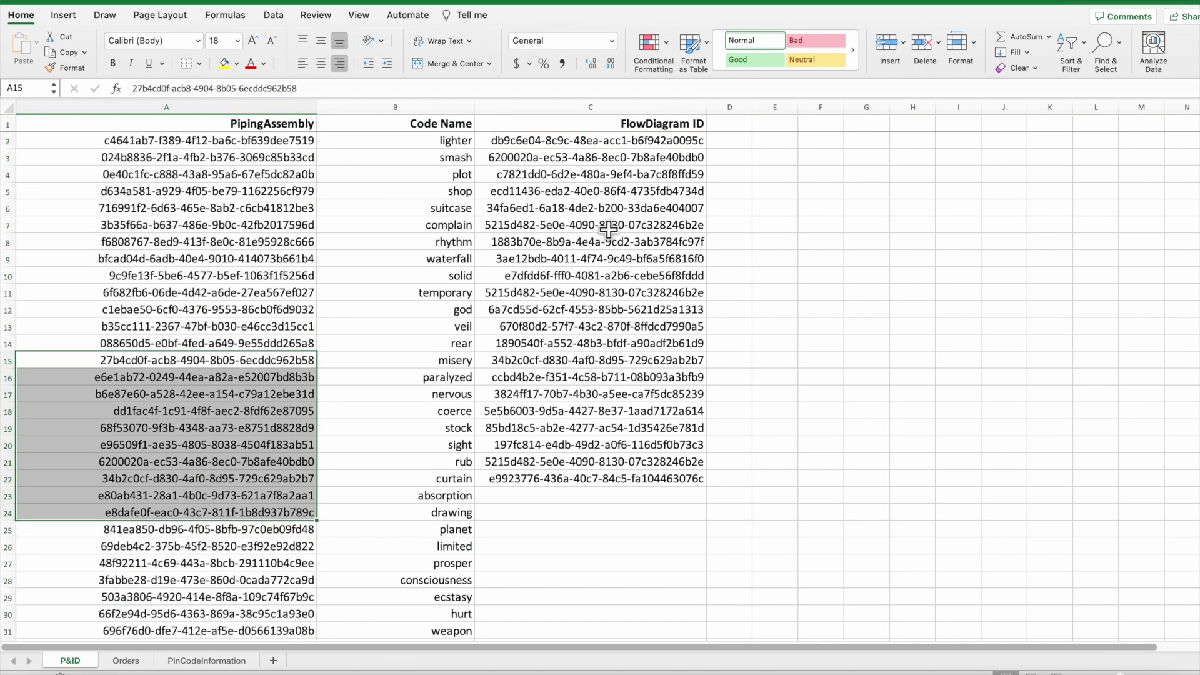
drag(615, 142, 612, 477)
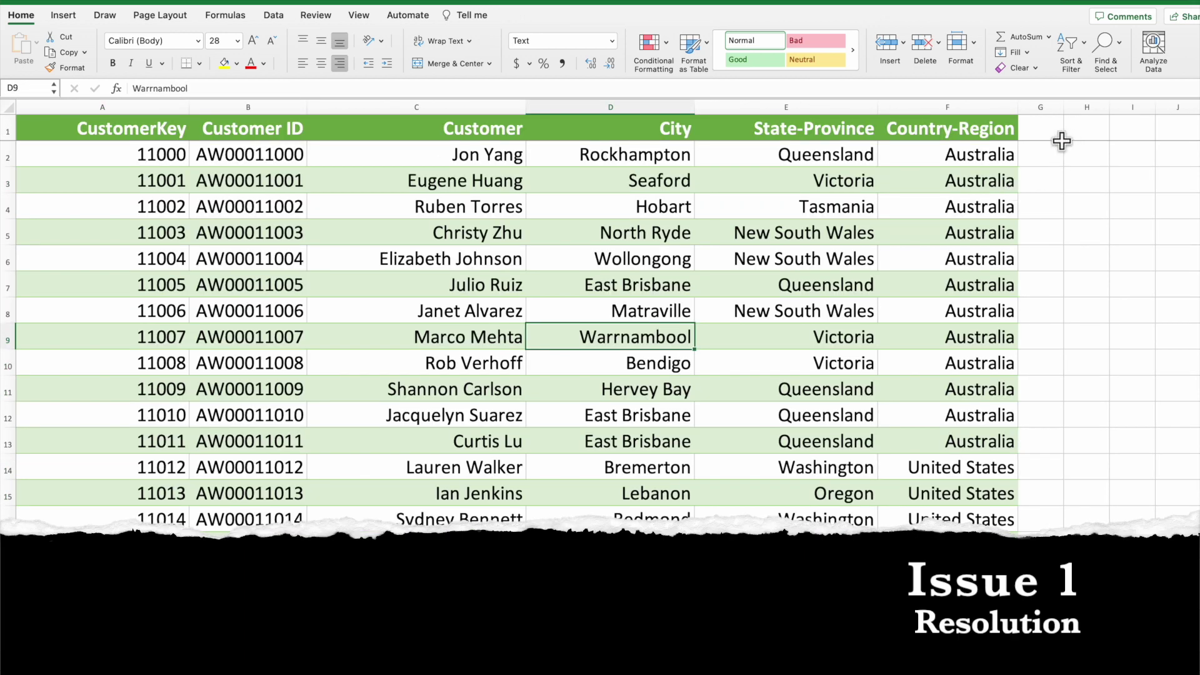
Add the heading PIN CODE in cell G1 of the Orders sheet
click(1050, 139)
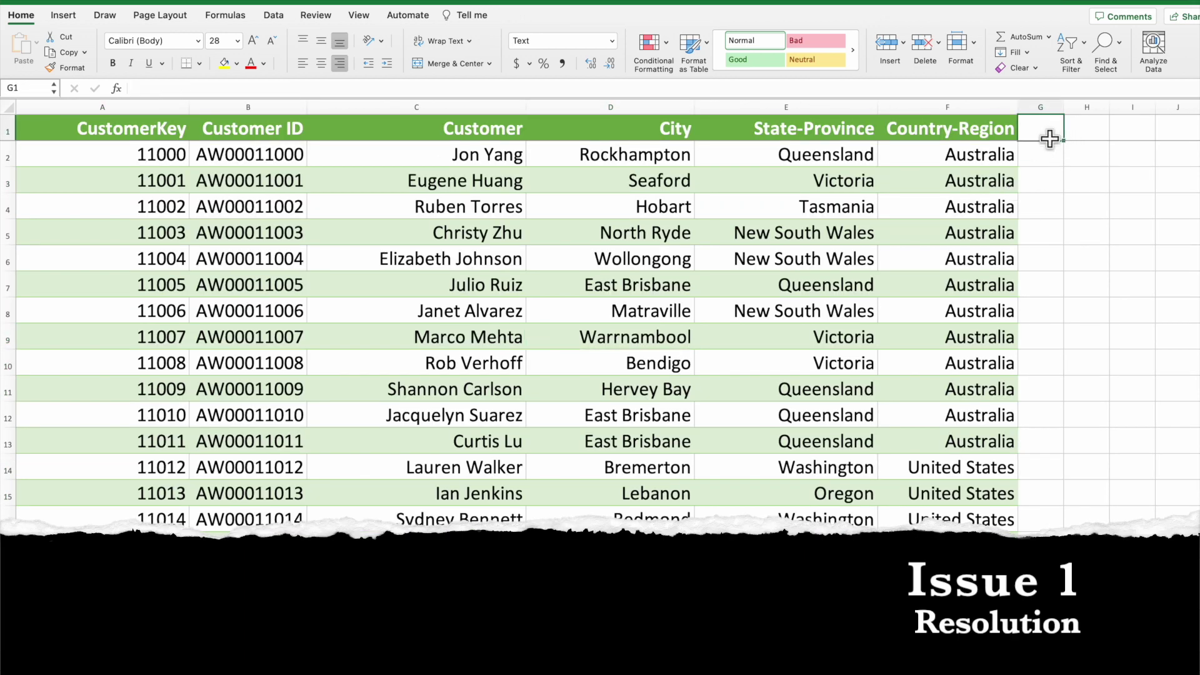
text(PIN CODE)
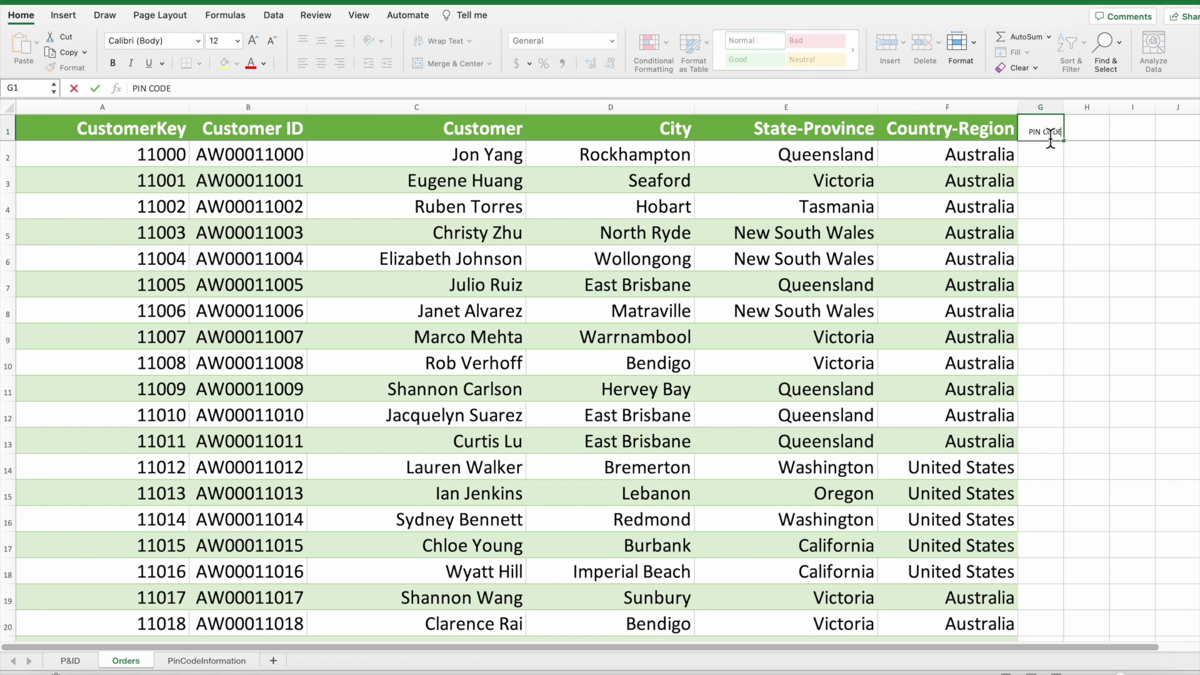
key(Return)
Start a VLOOKUP formula in G2 of the Orders sheet with the cities in D2:D60 as the lookup value
text(=V)
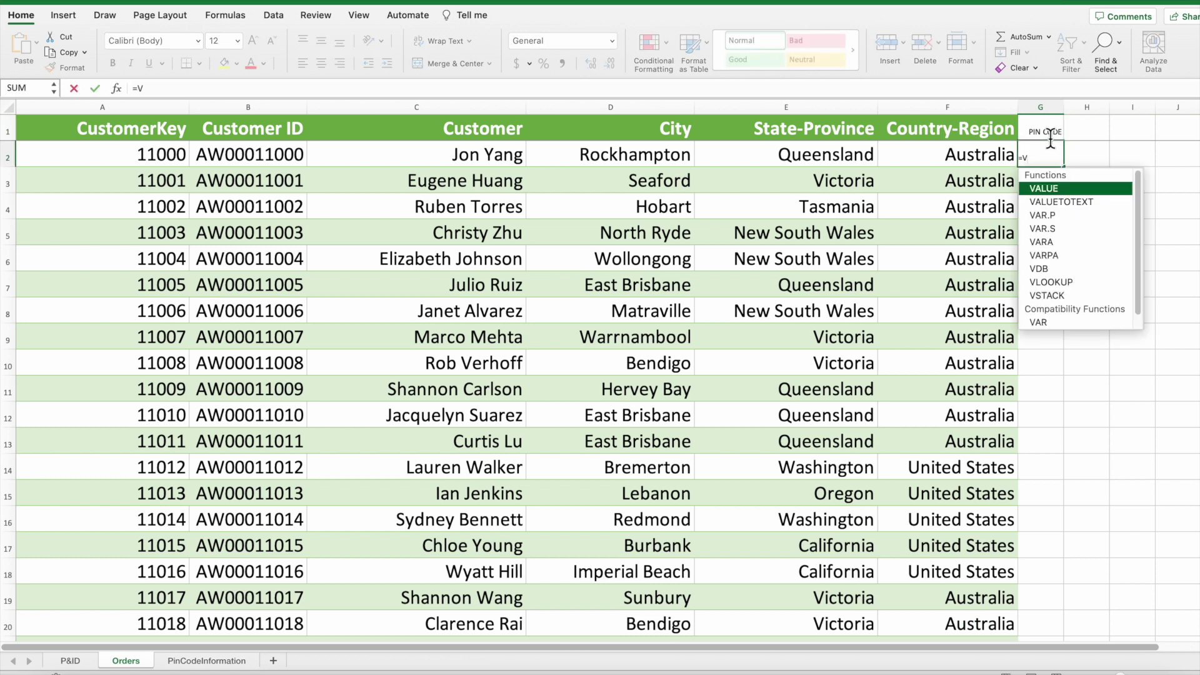
text(L)
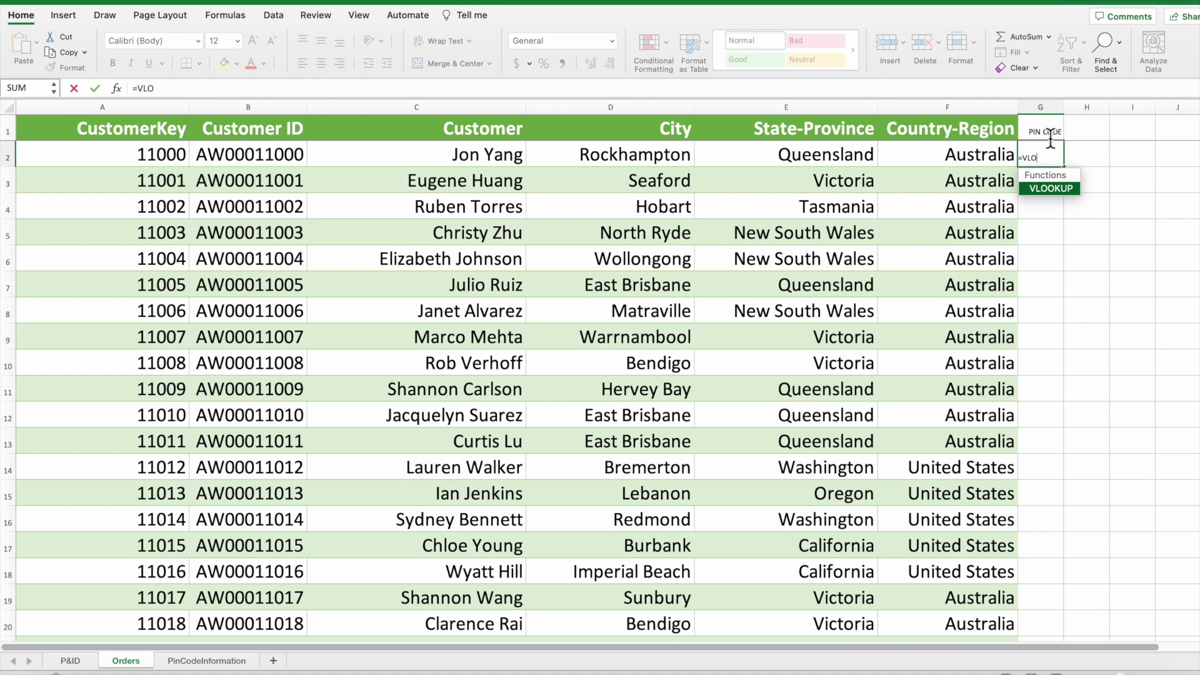
text(O)
key(Tab)
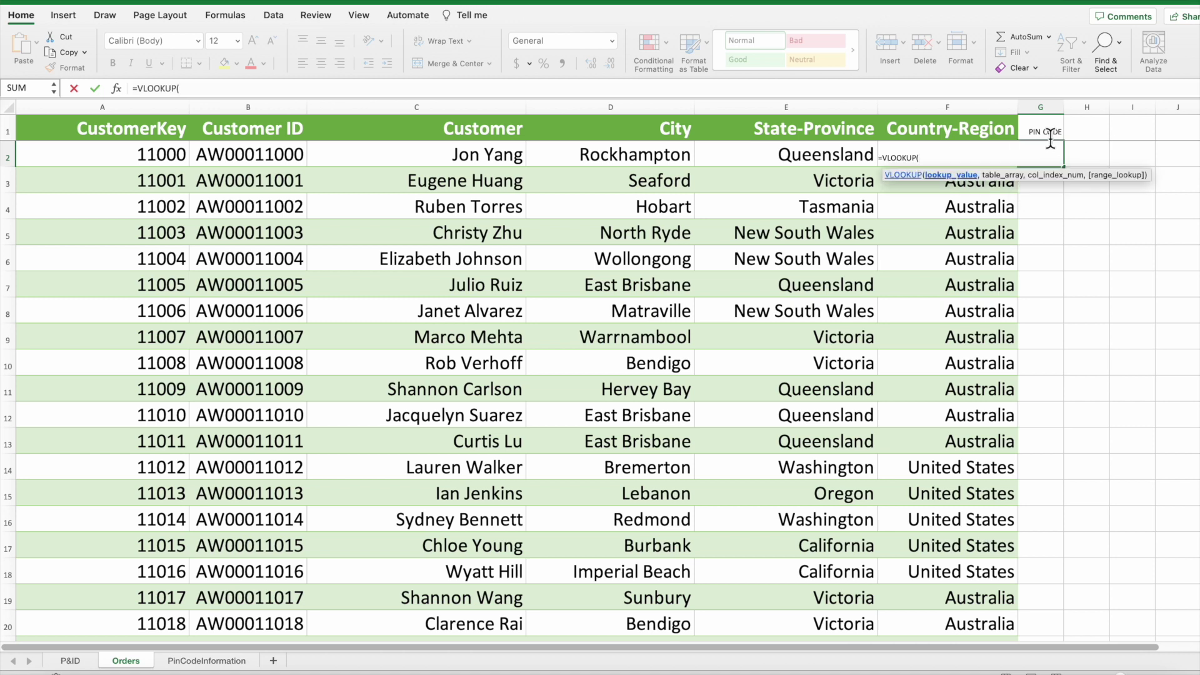
drag(954, 182, 658, 161)
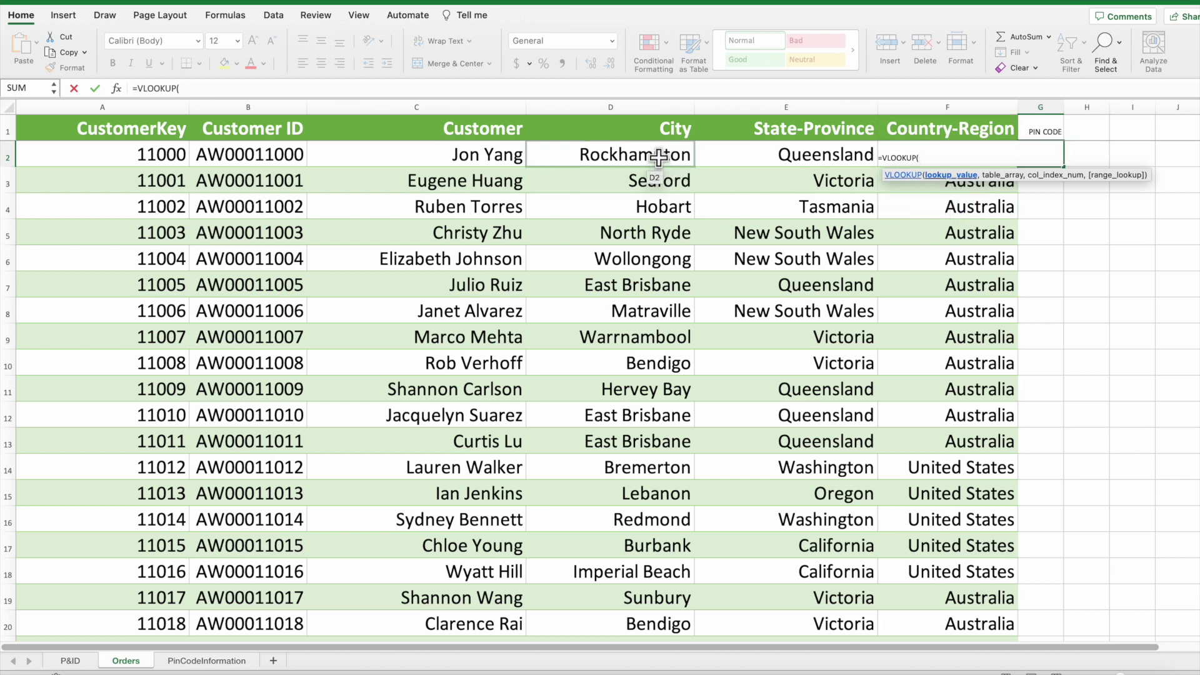
drag(658, 157, 670, 572)
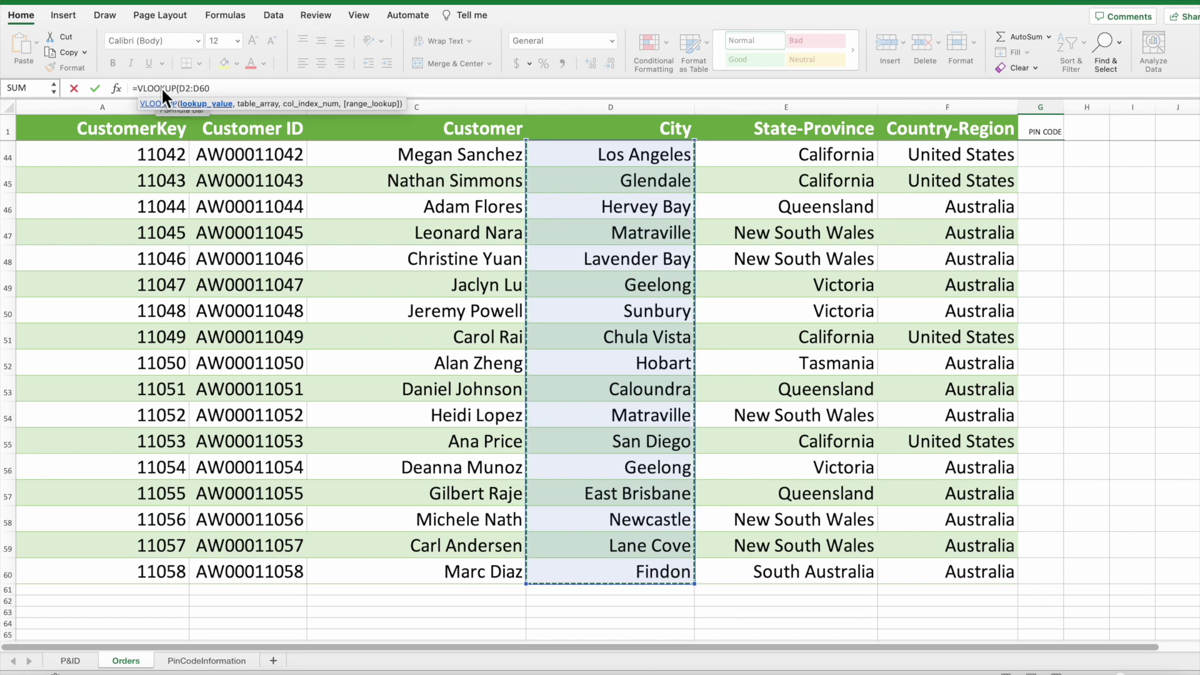
click(215, 88)
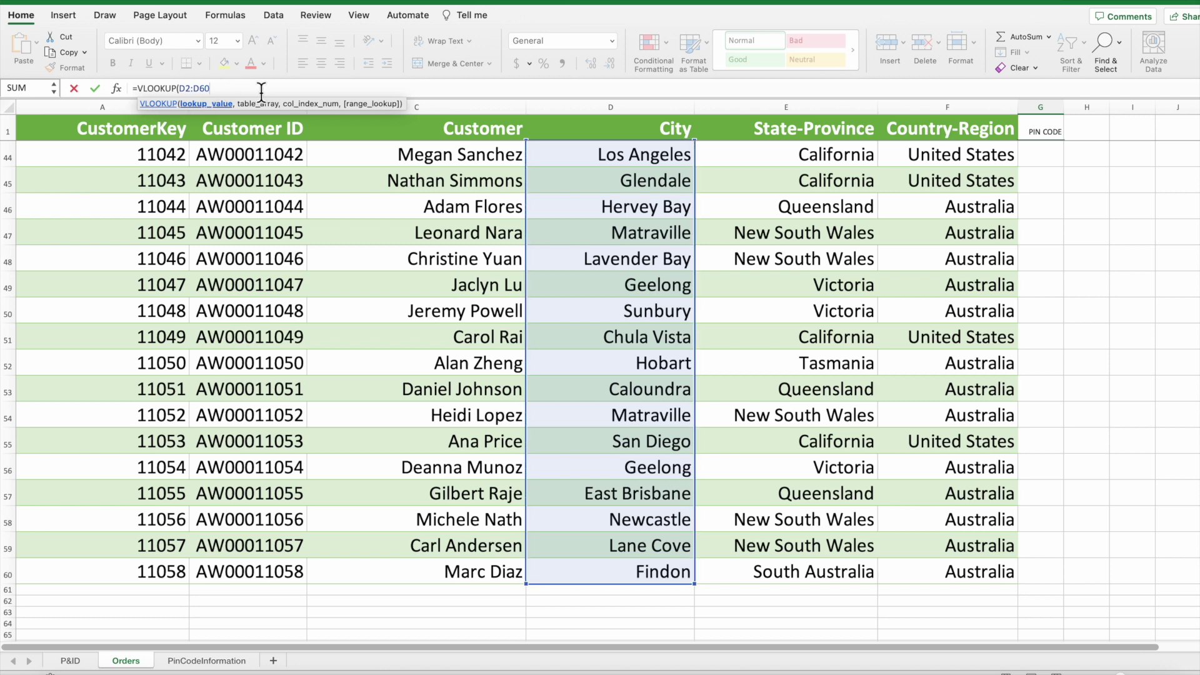
text(,)
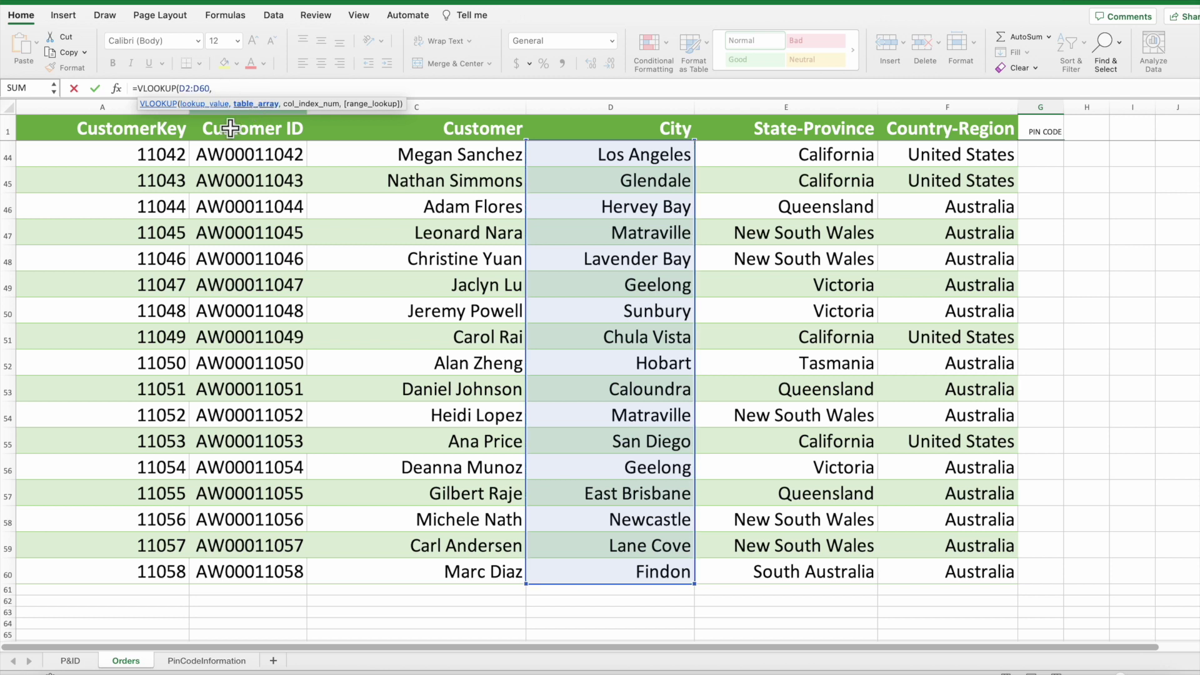
Use the city and postal code range A2:B270 on the PinCodeInformation sheet as the VLOOKUP table array
click(220, 661)
mouse_move(153, 153)
mouse_down()
mouse_move(146, 164)
mouse_move(153, 153)
mouse_up()
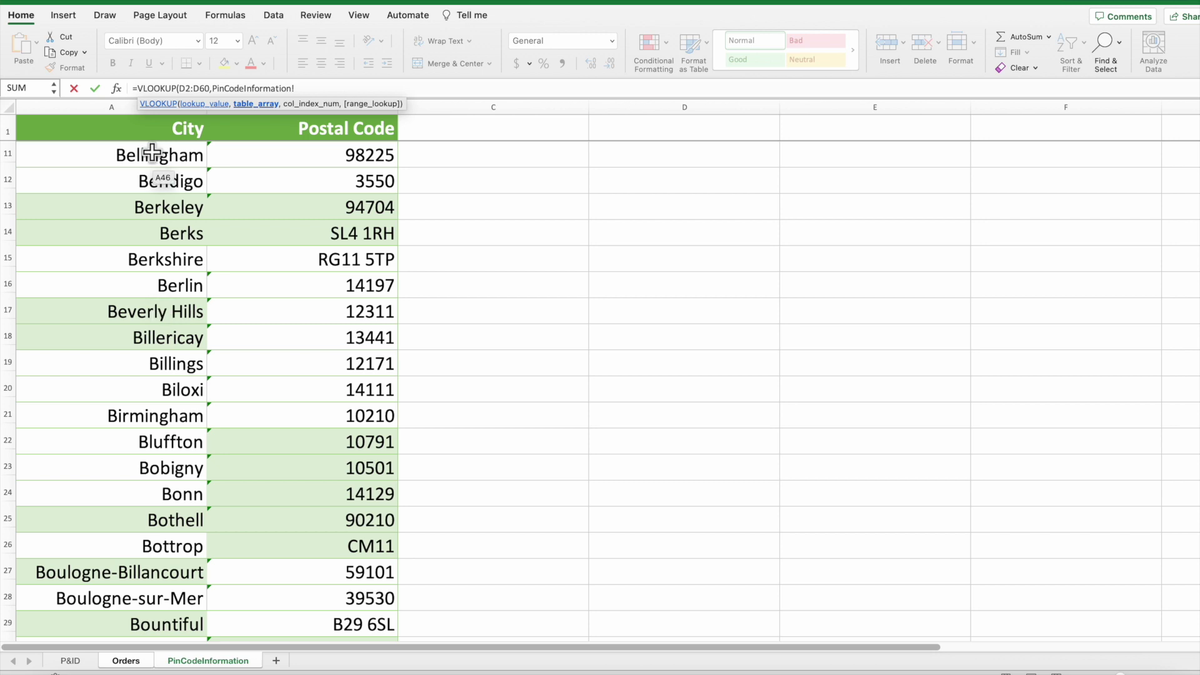
scroll(153, 152, up, 5)
scroll(1186, 289, up, 3)
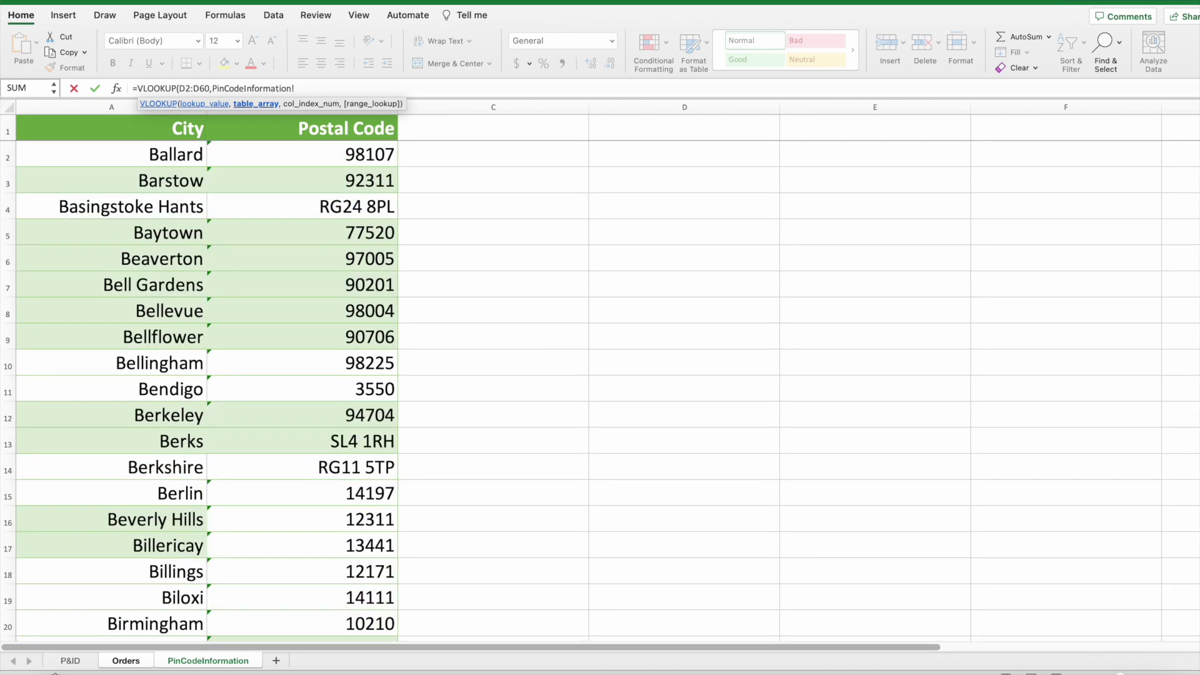
drag(172, 159, 317, 601)
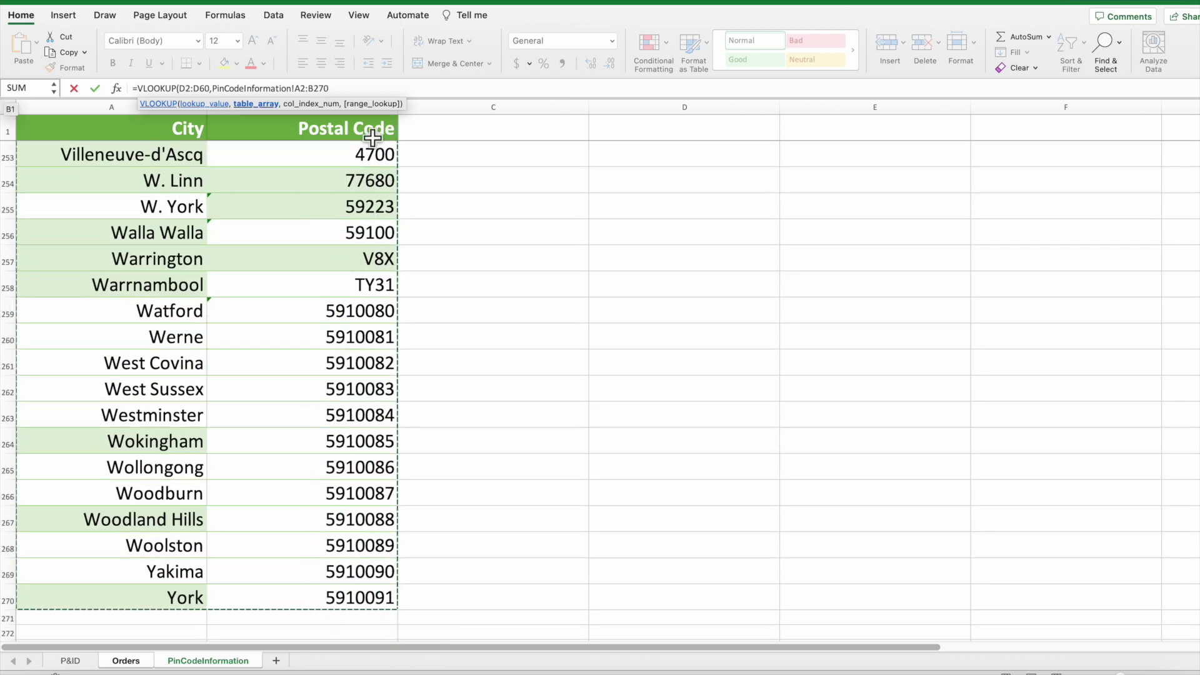
Complete the VLOOKUP formula with column index 2 and FALSE for an exact match
click(356, 88)
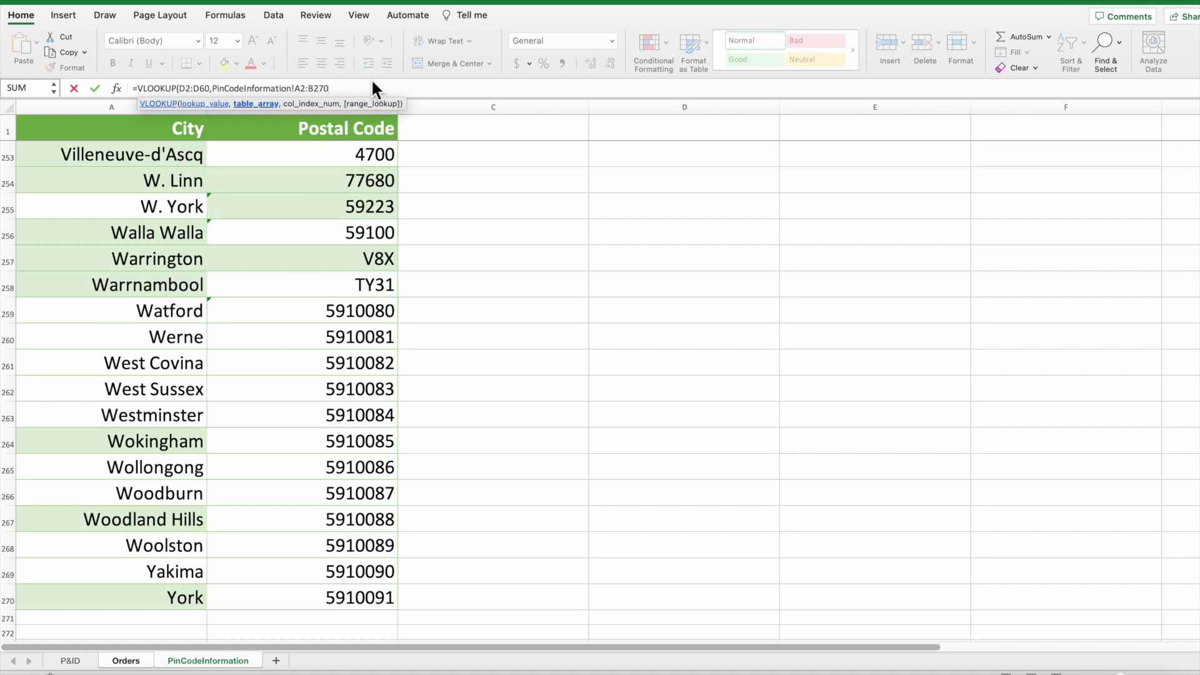
text(,2,)
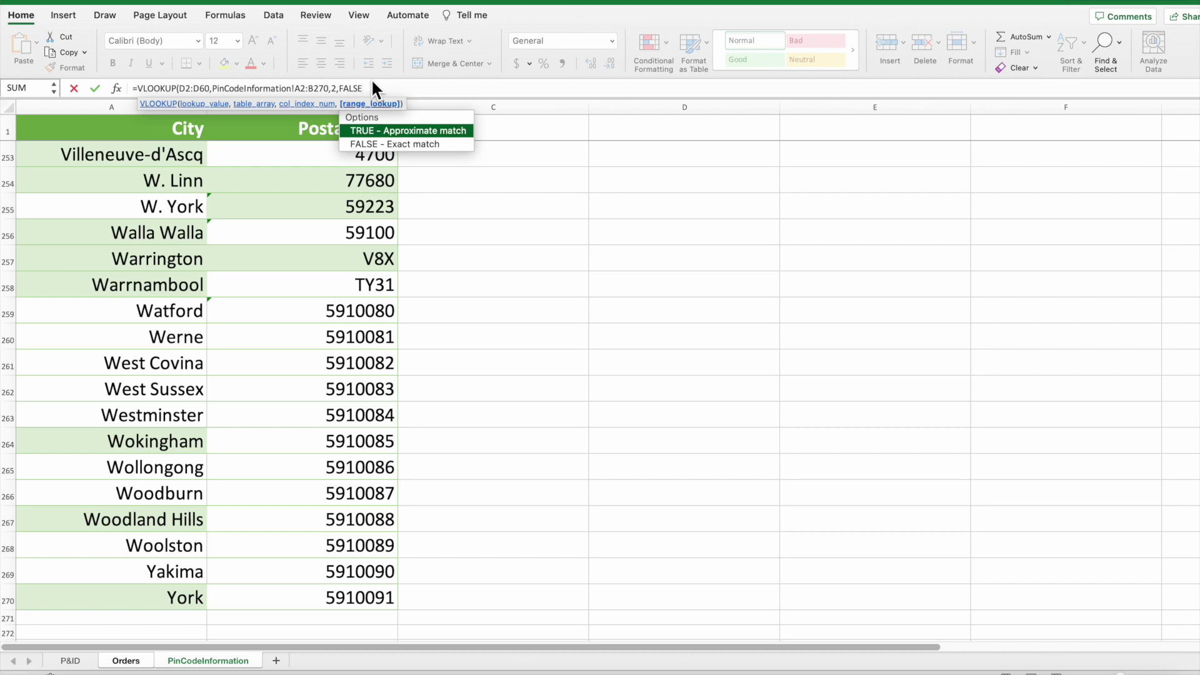
text())
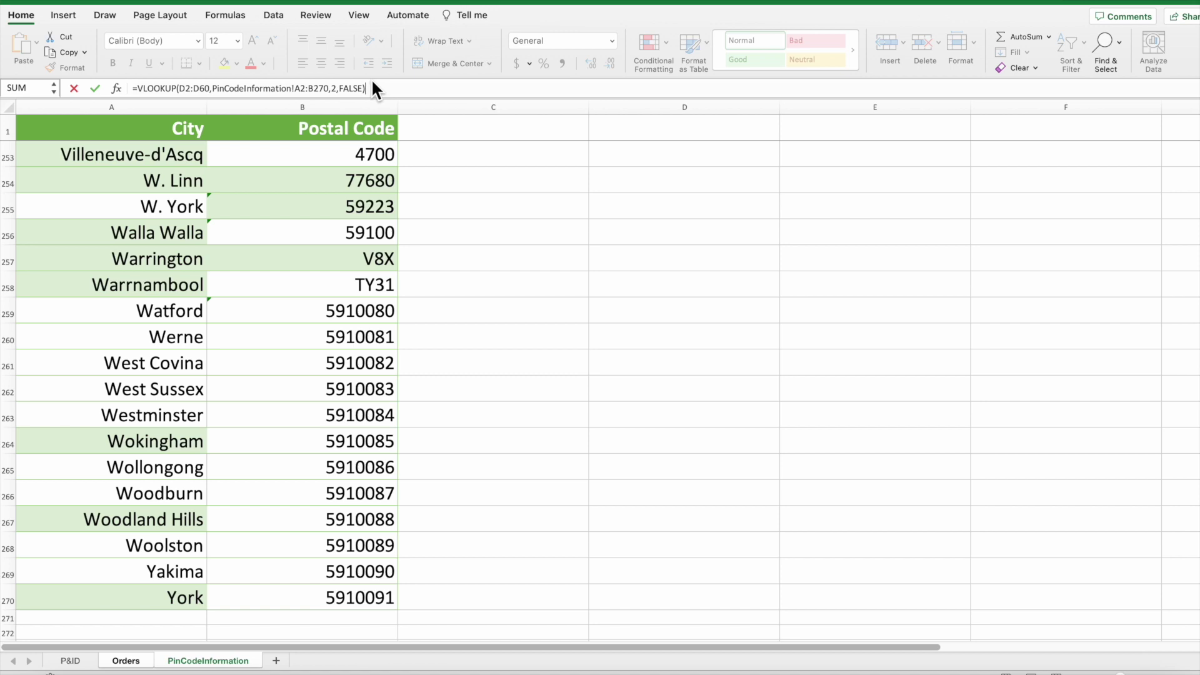
key(Return)
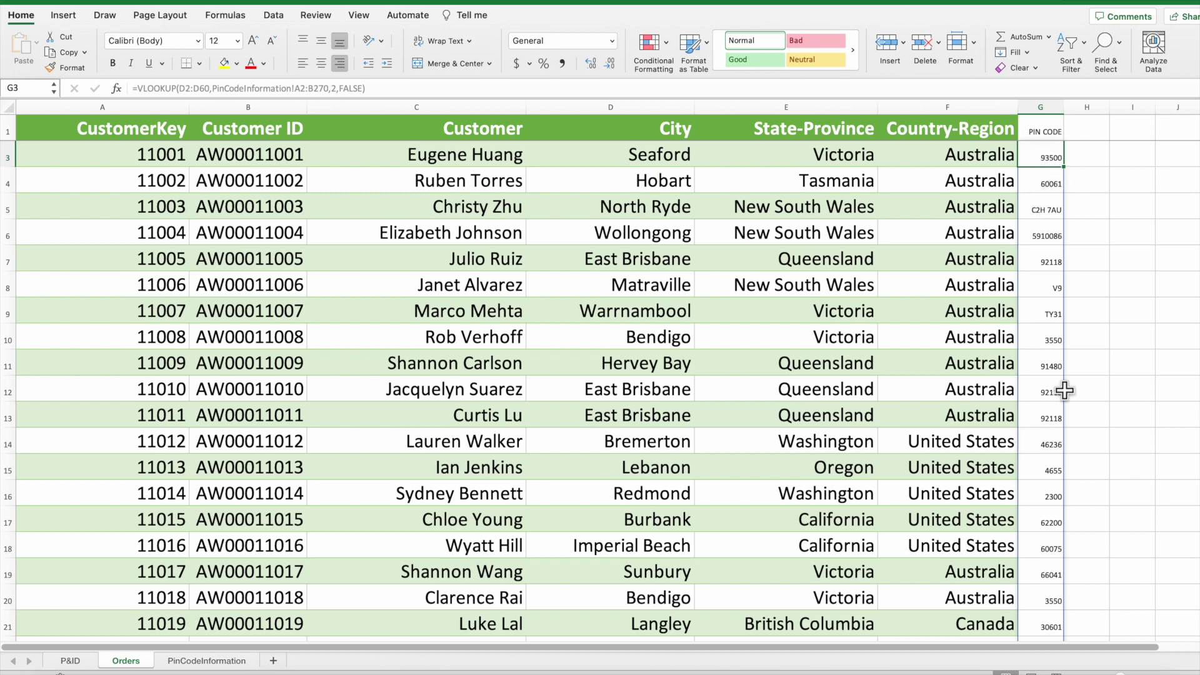
Check the filled PIN CODE column, comparing Rockhampton's code with its entry on the PinCodeInformation sheet
scroll(1064, 391, down, 15)
scroll(1064, 390, up, 15)
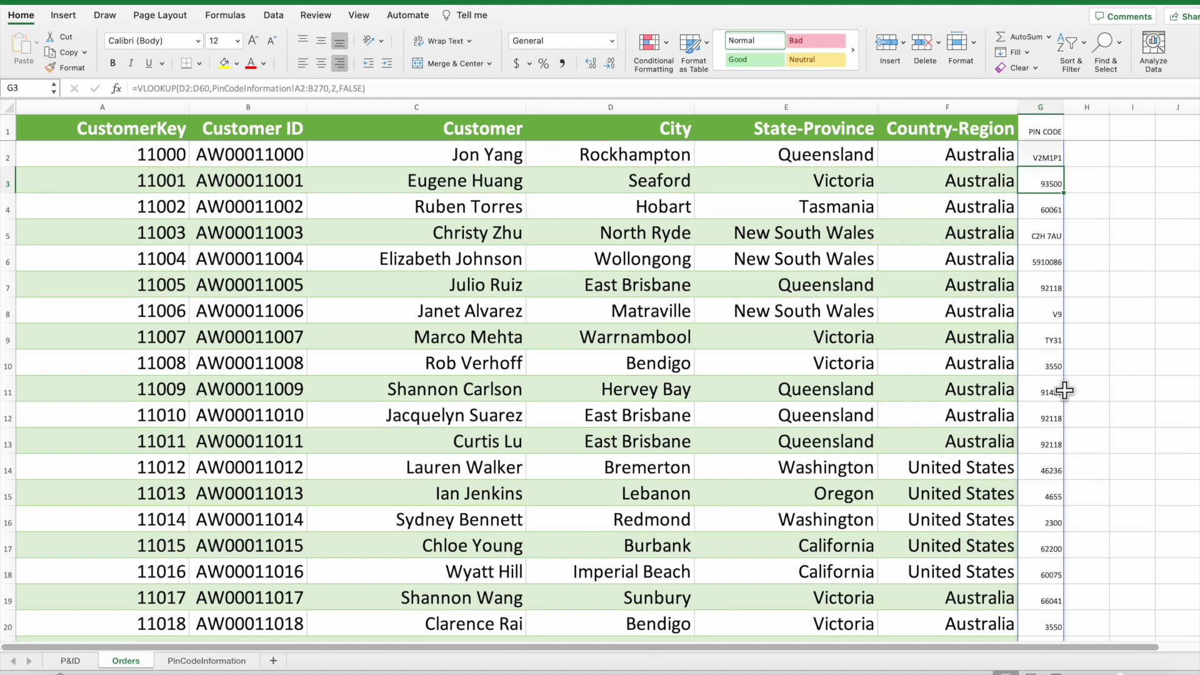
click(660, 159)
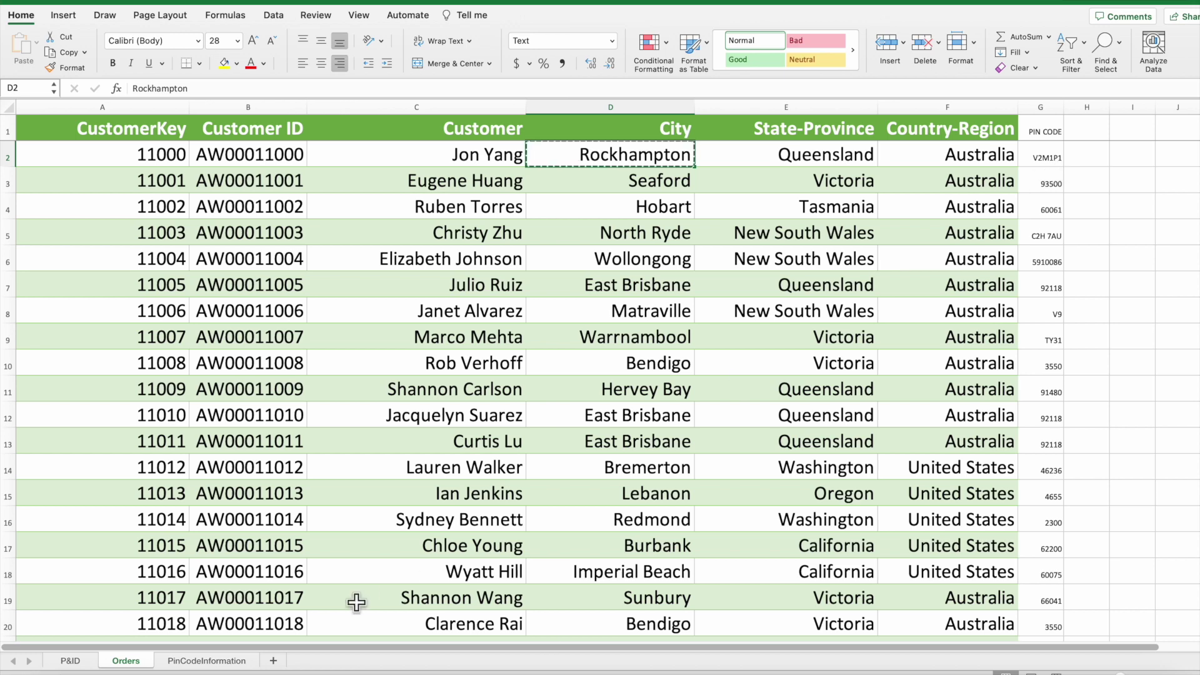
click(206, 660)
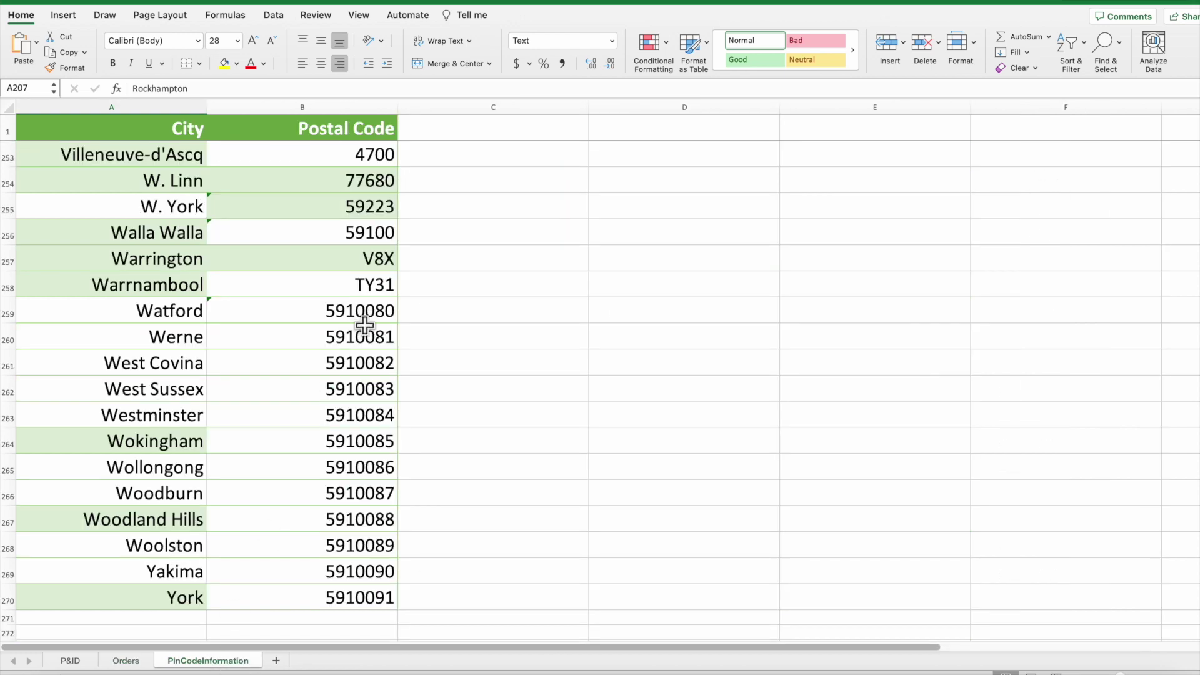
scroll(365, 325, up, 15)
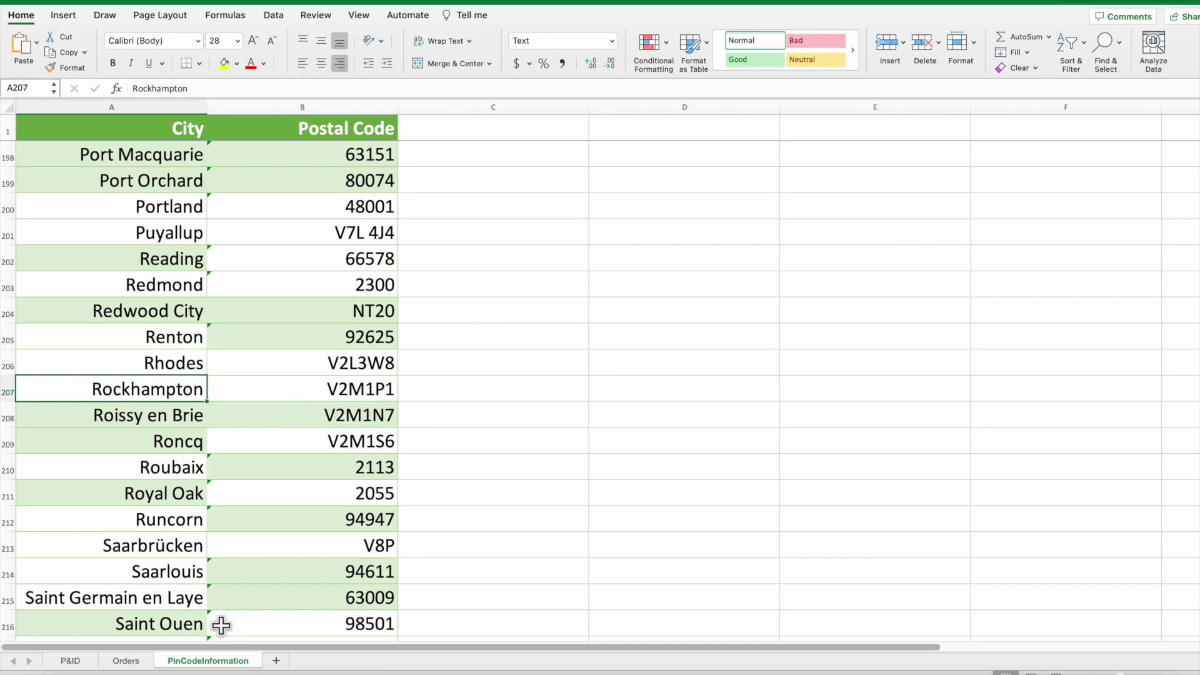
click(150, 663)
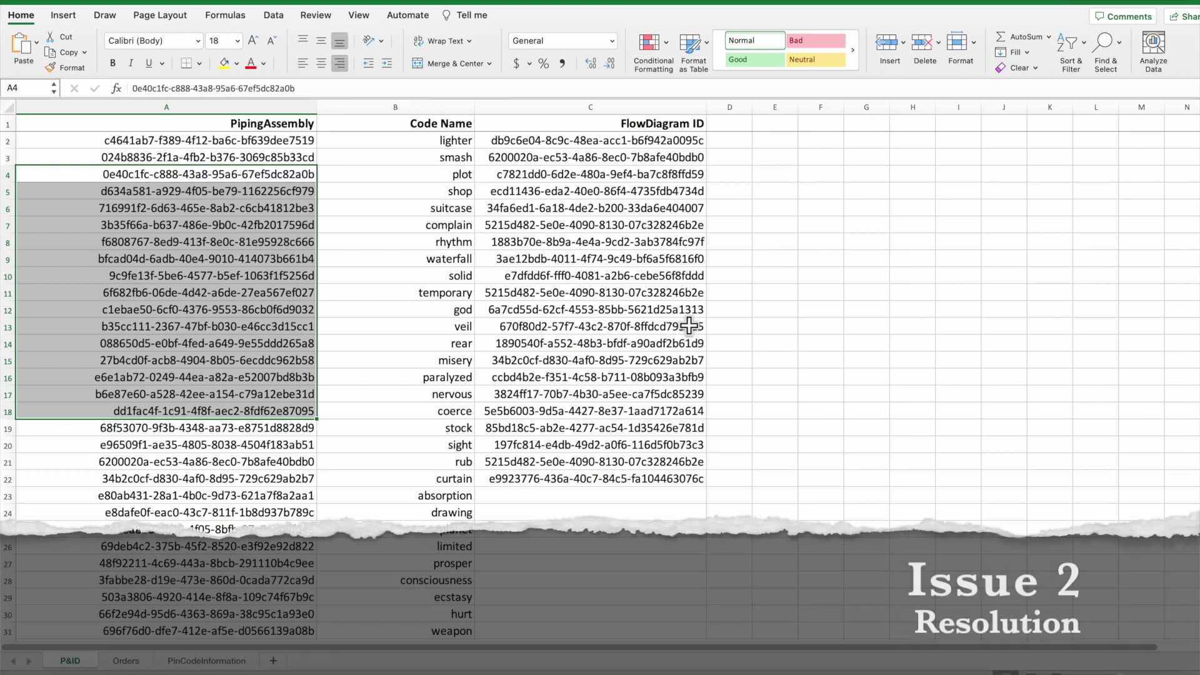
Start a VLOOKUP formula in F2 of the P&ID sheet with the FlowDiagram IDs in C2:C22 as the lookup value
click(552, 142)
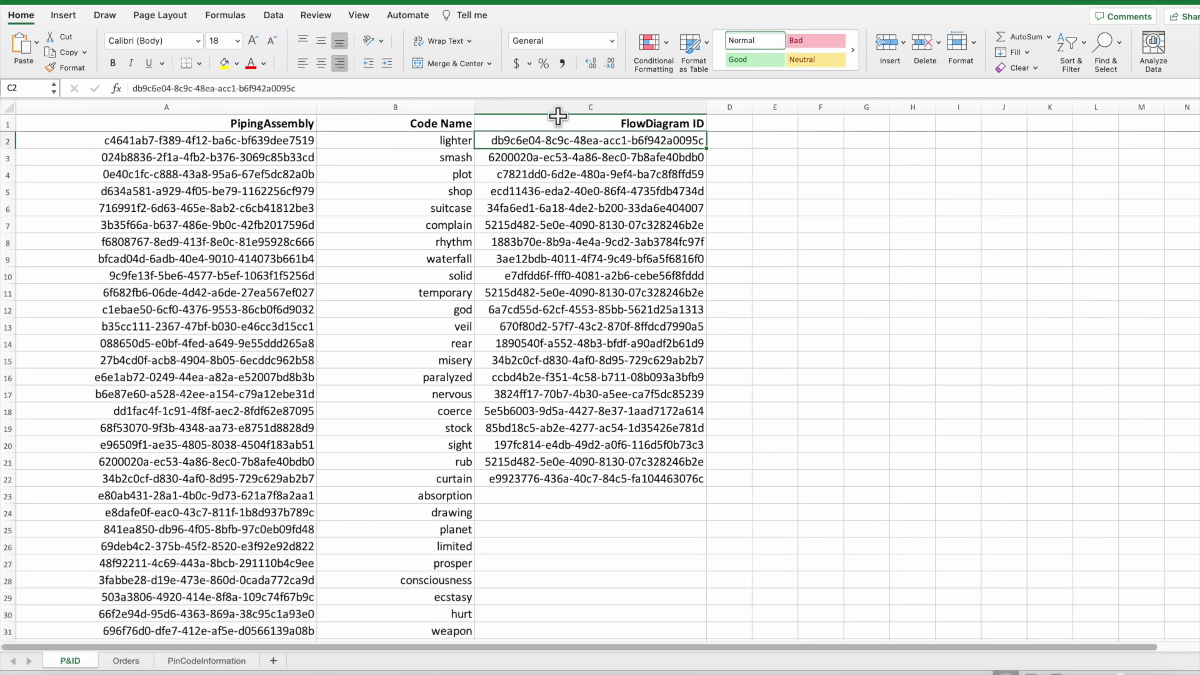
click(828, 140)
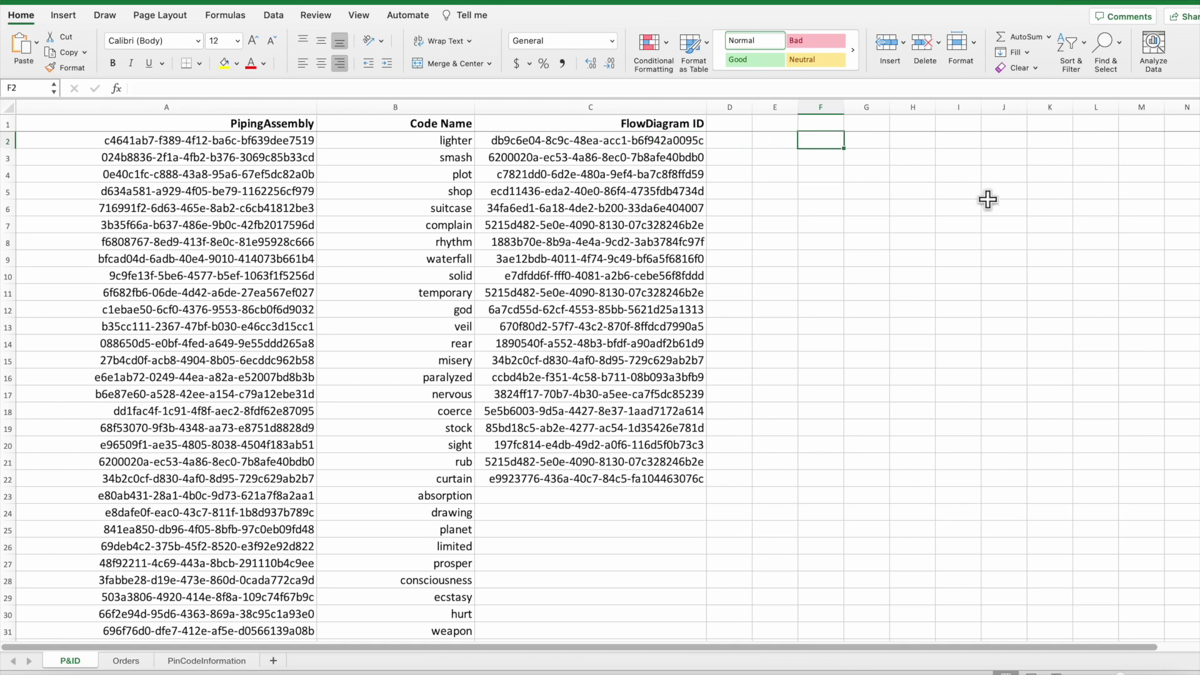
text(=VL)
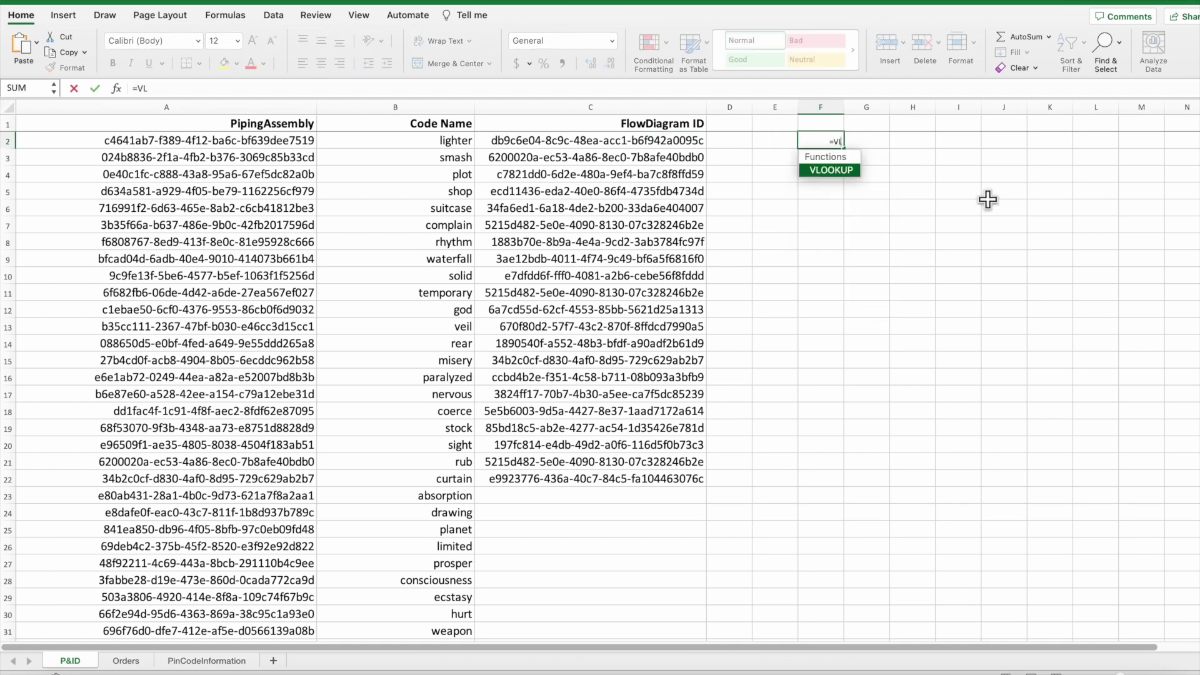
key(Tab)
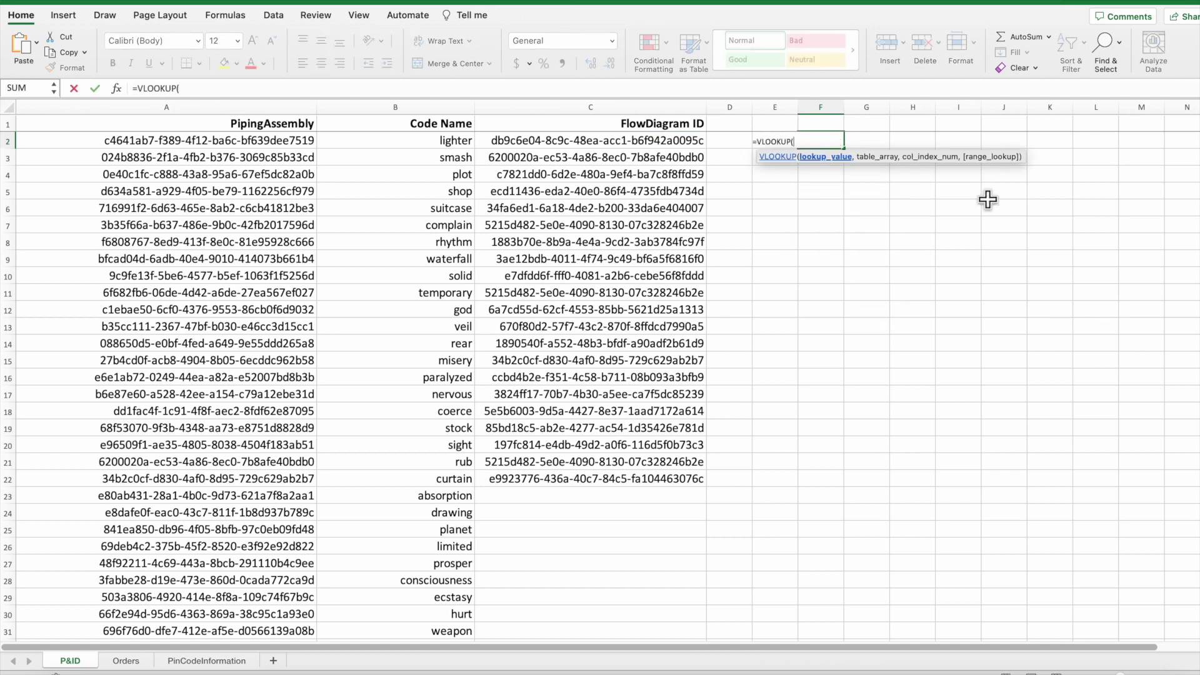
drag(656, 140, 631, 475)
text(,)
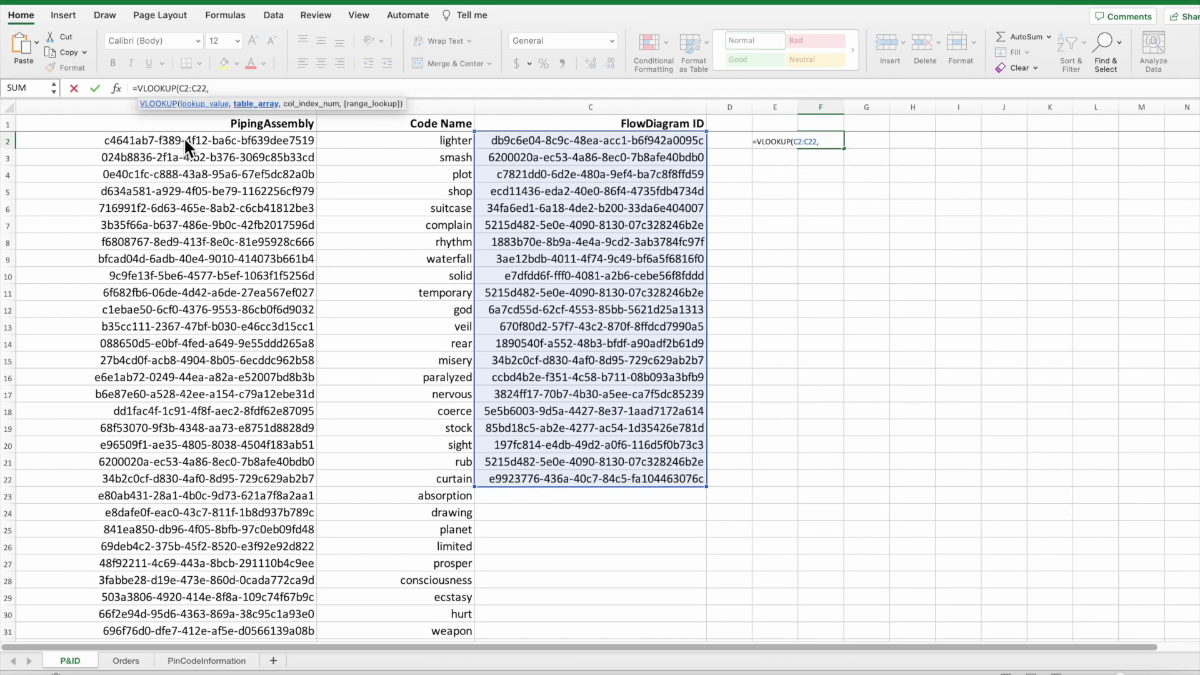
Complete the VLOOKUP formula with table array A2:A34, column index 1 and FALSE for an exact match, and widen column F to fit the IDs
drag(186, 138, 250, 590)
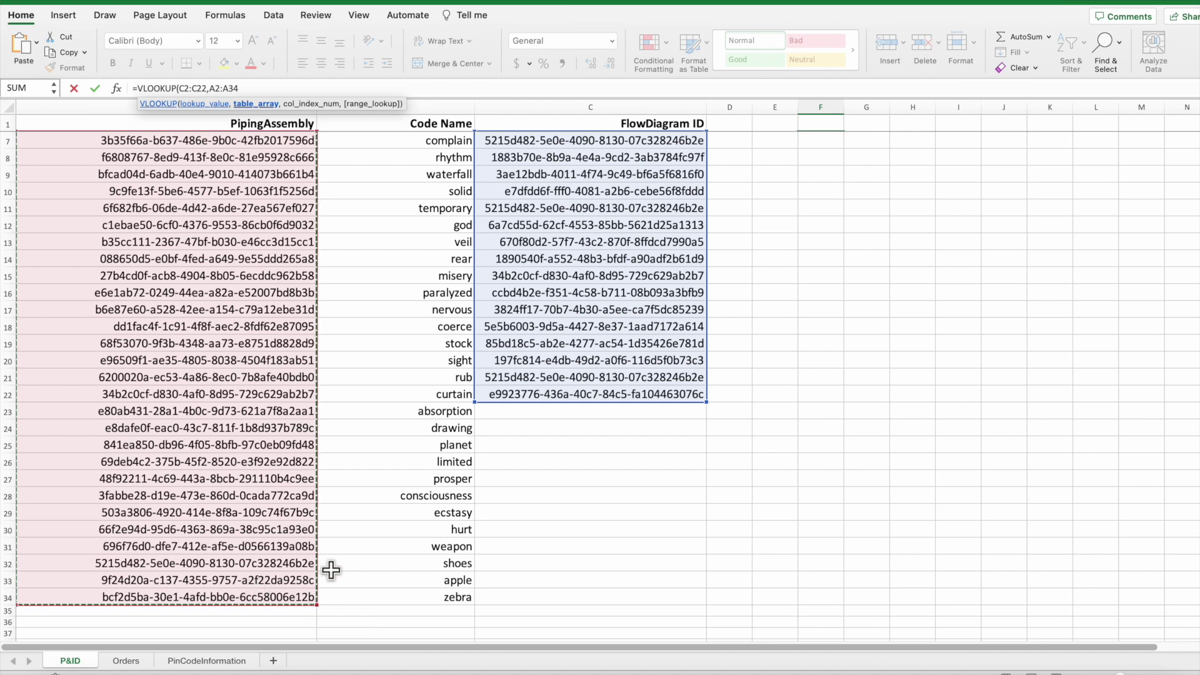
text(,)
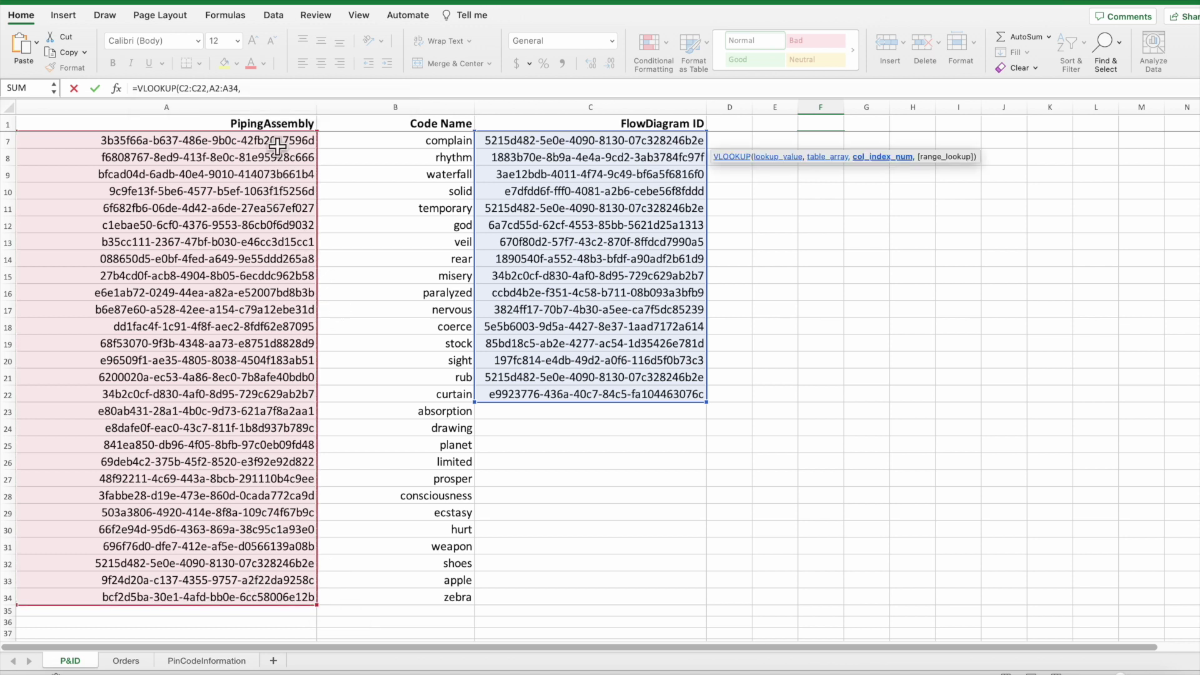
click(285, 88)
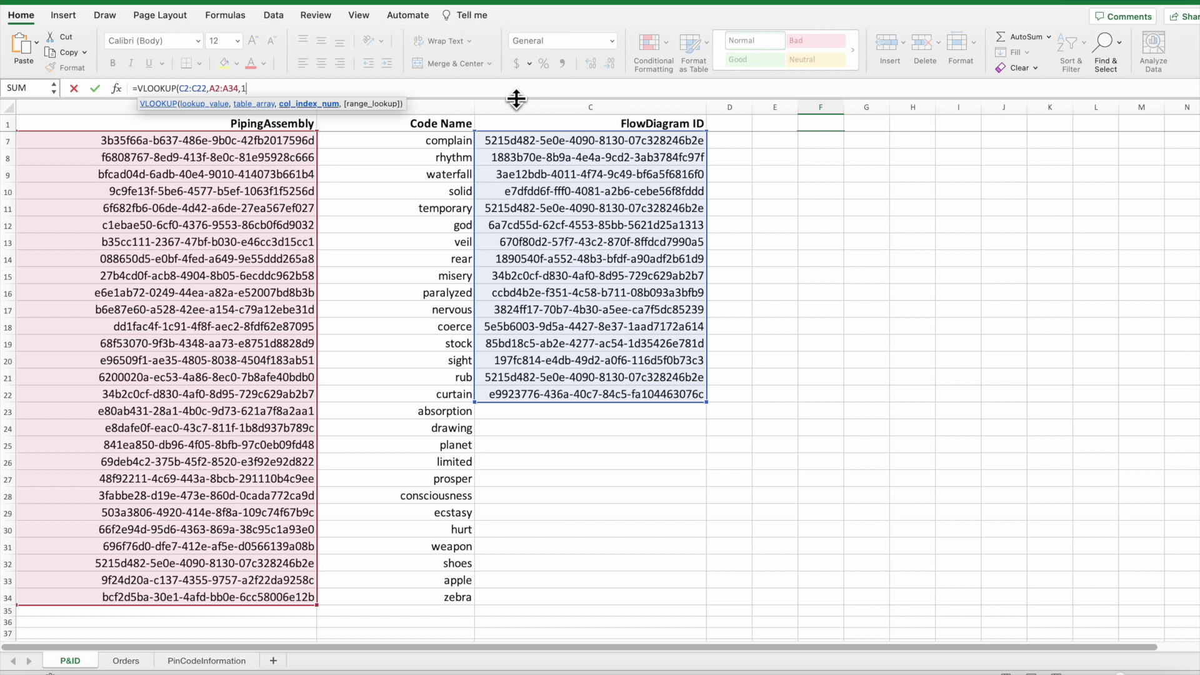
text(,)
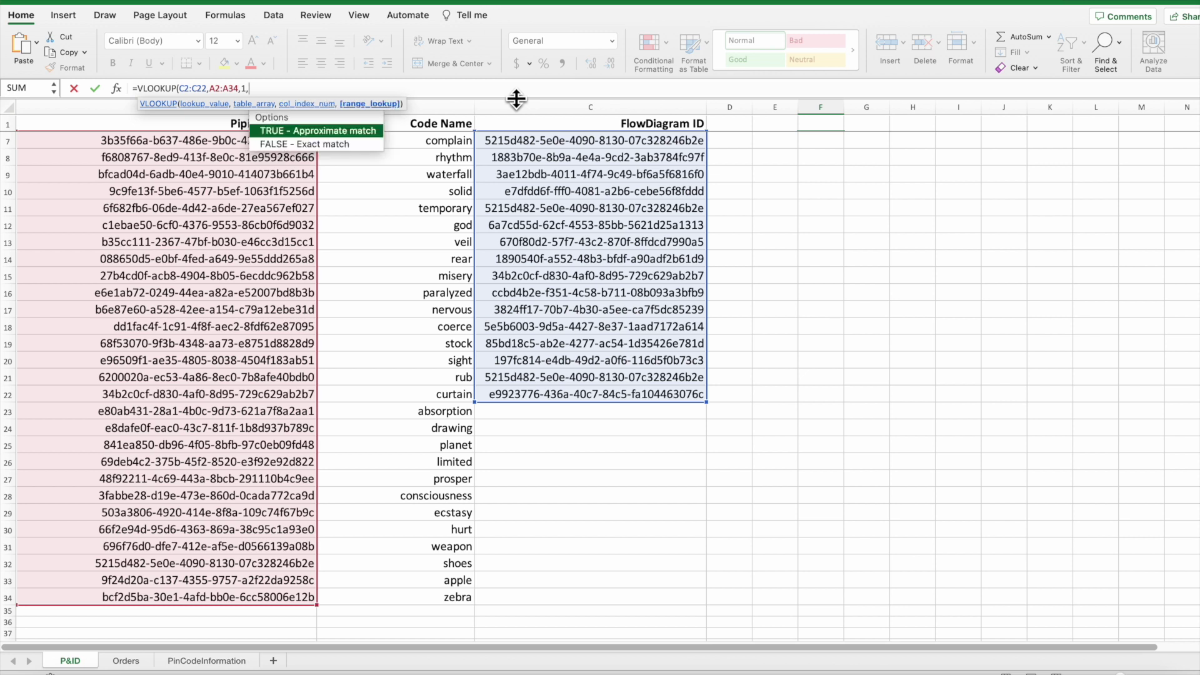
text(FALSE))
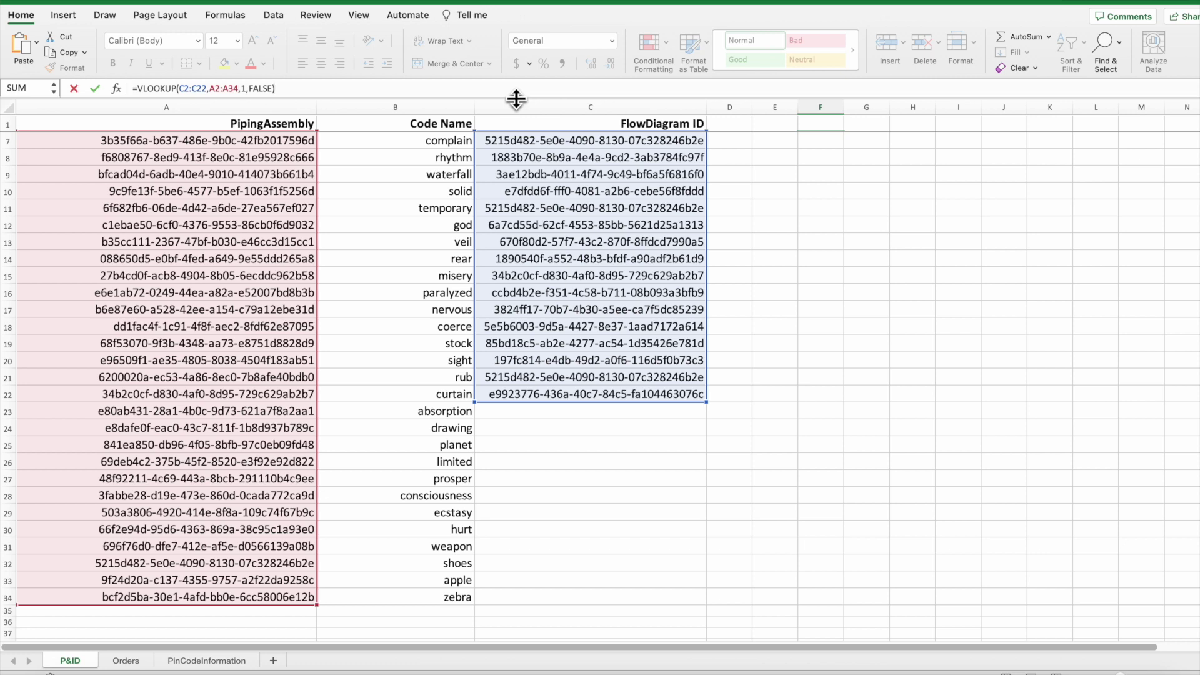
key(Return)
scroll(766, 393, up, 1)
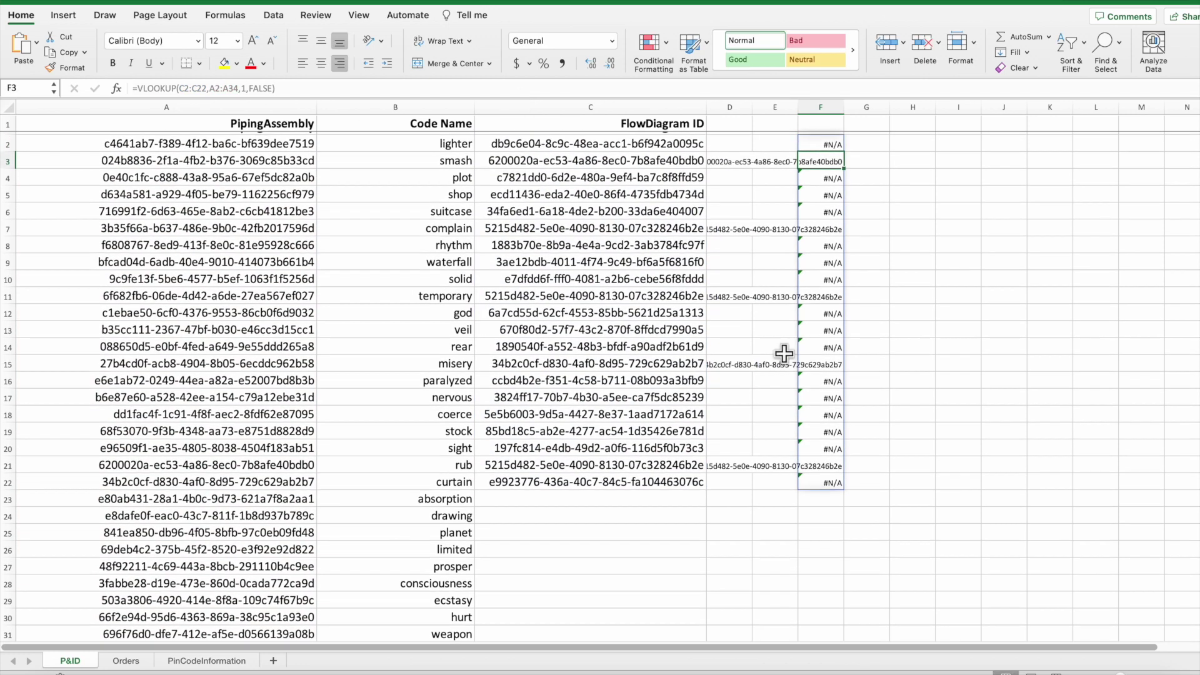
drag(844, 112, 964, 110)
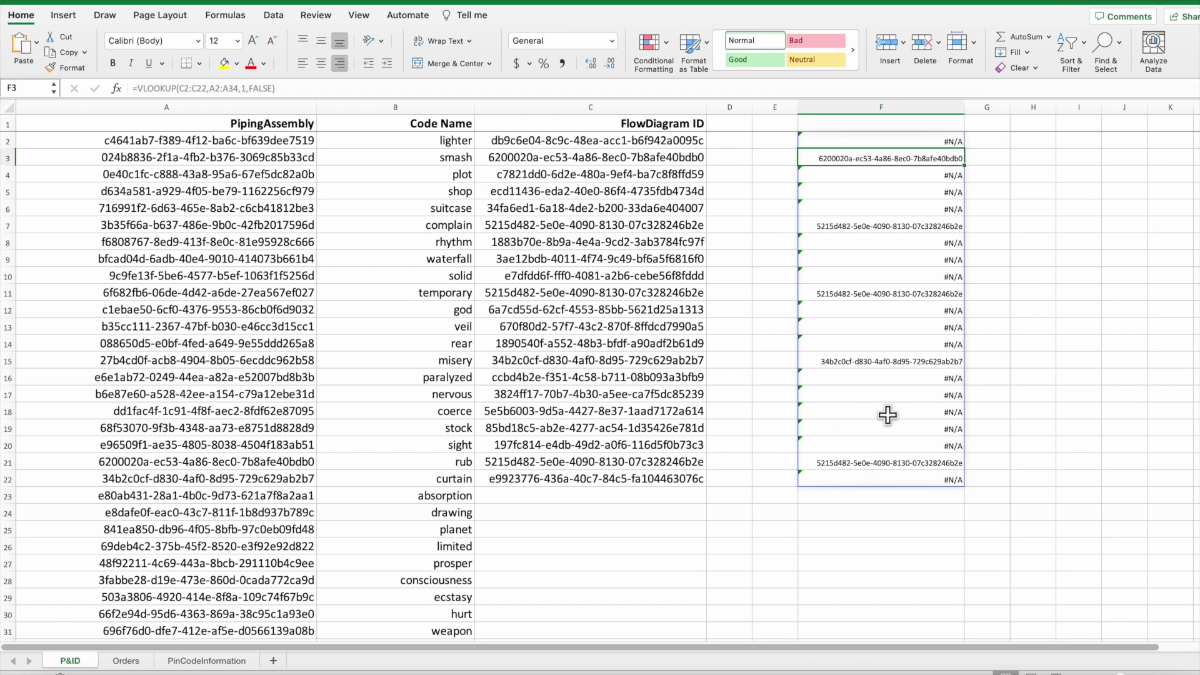
Copy the PipingAssembly IDs from A28 into C18 and from A30 into C13, and review the lookup results in column F
click(854, 413)
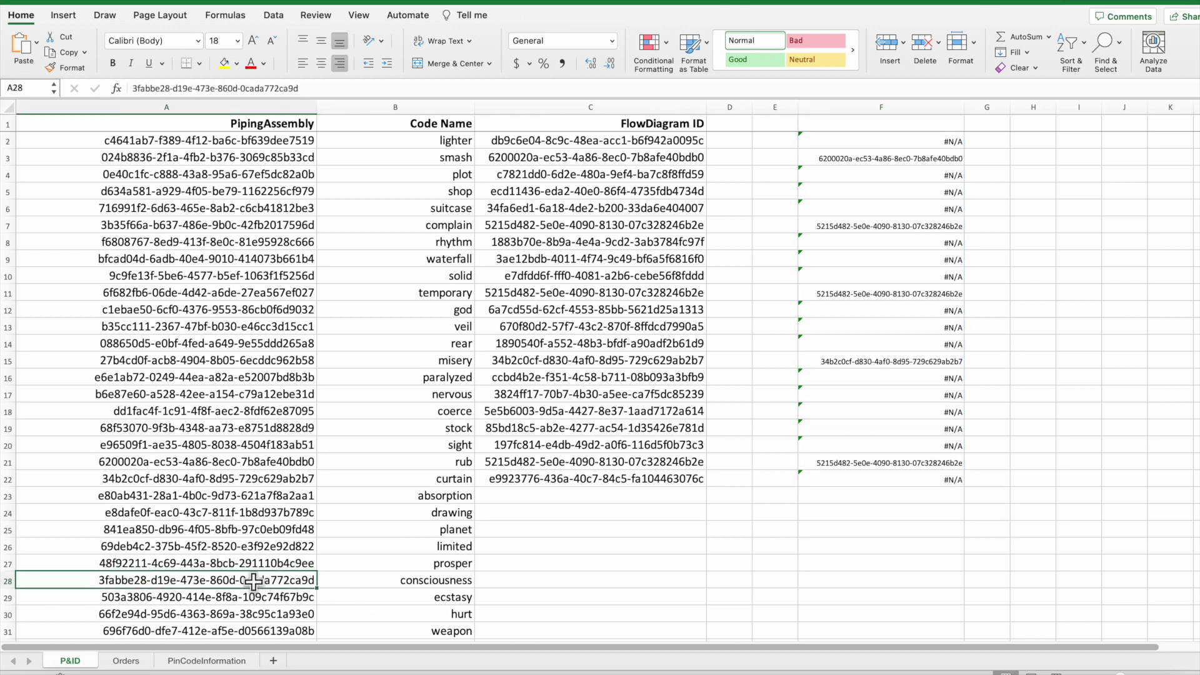
key(super+c)
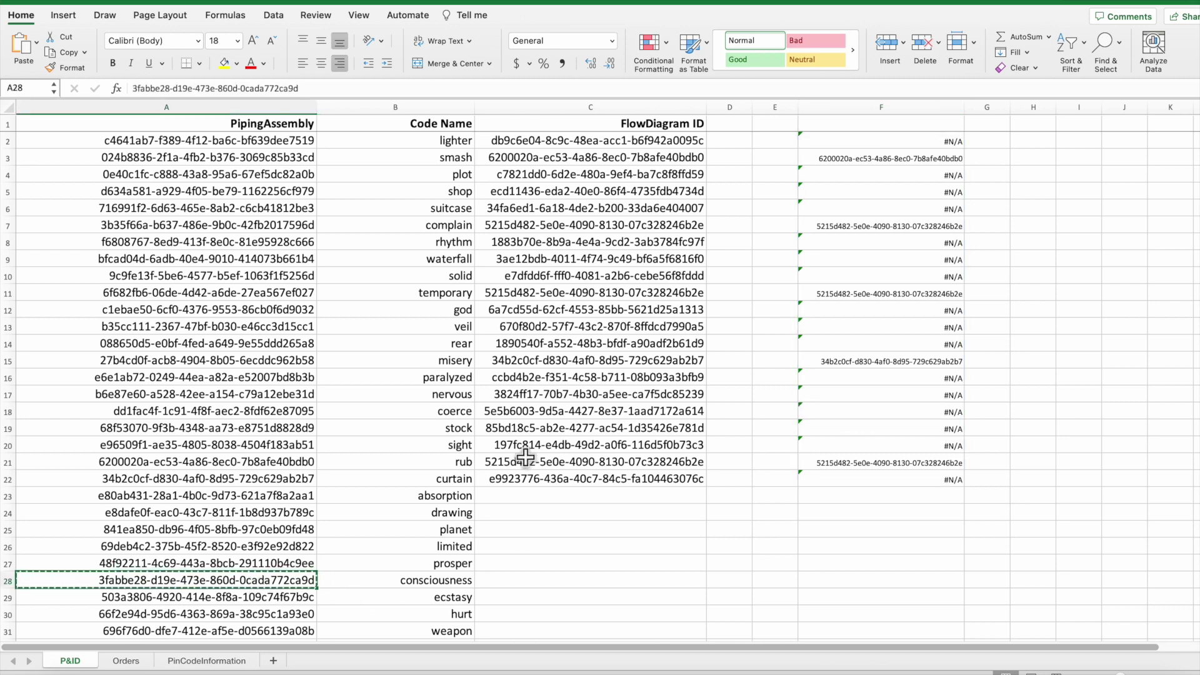
click(588, 409)
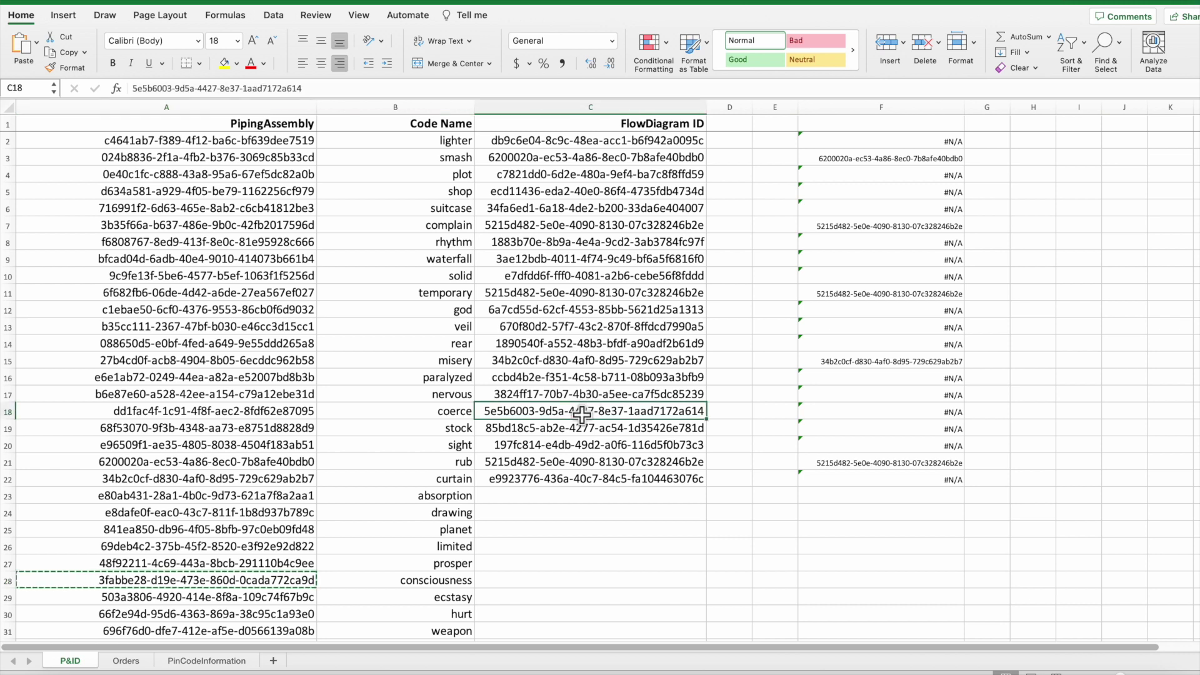
key(super+v)
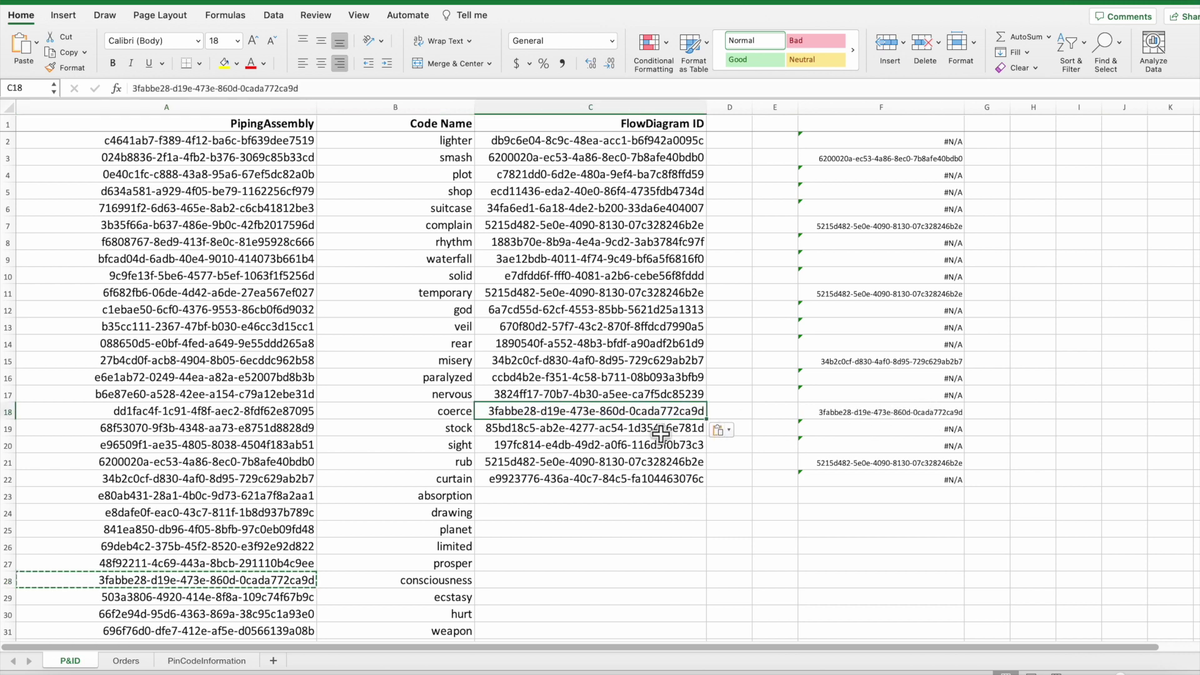
drag(924, 139, 919, 480)
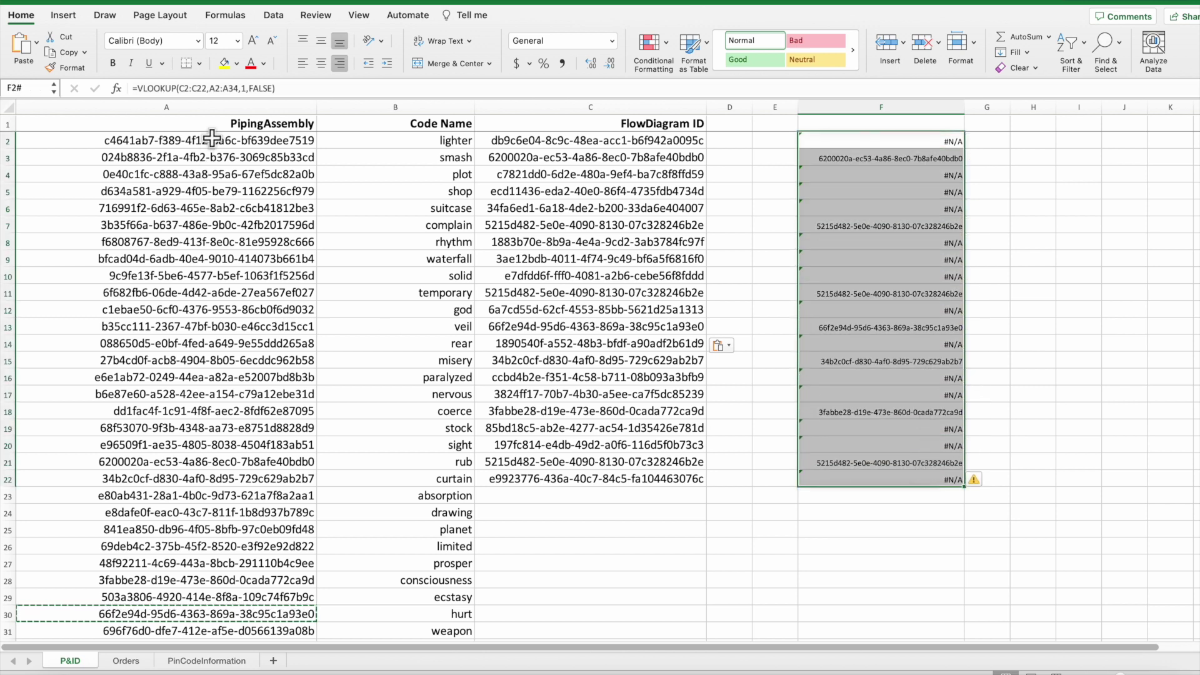
drag(206, 144, 157, 454)
Count the matched IDs in H2 with COUNTIF over the spilled range F2# using the criterion "*-*"
click(1045, 146)
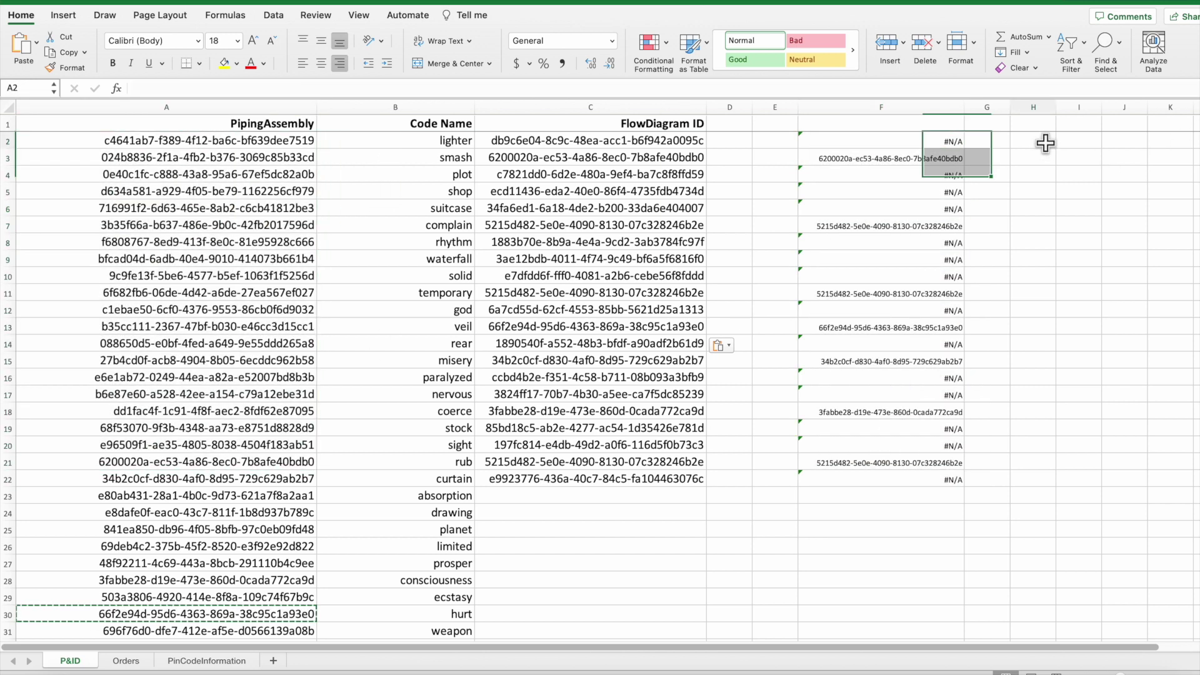
text(=Co)
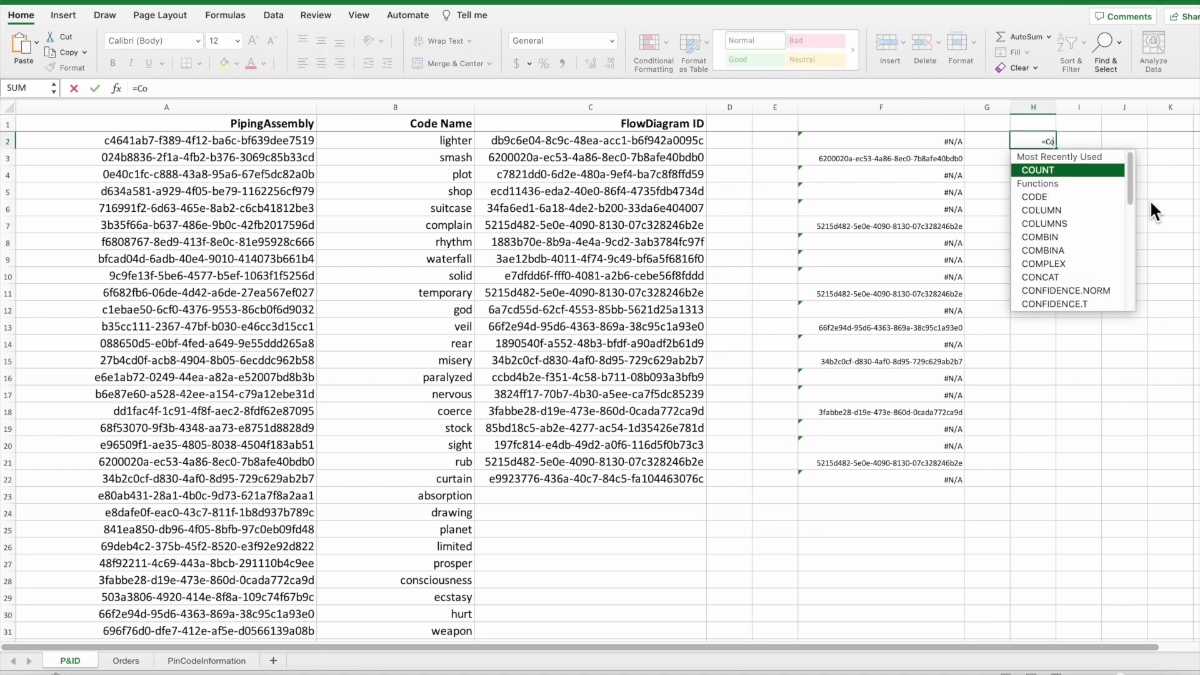
text(untif)
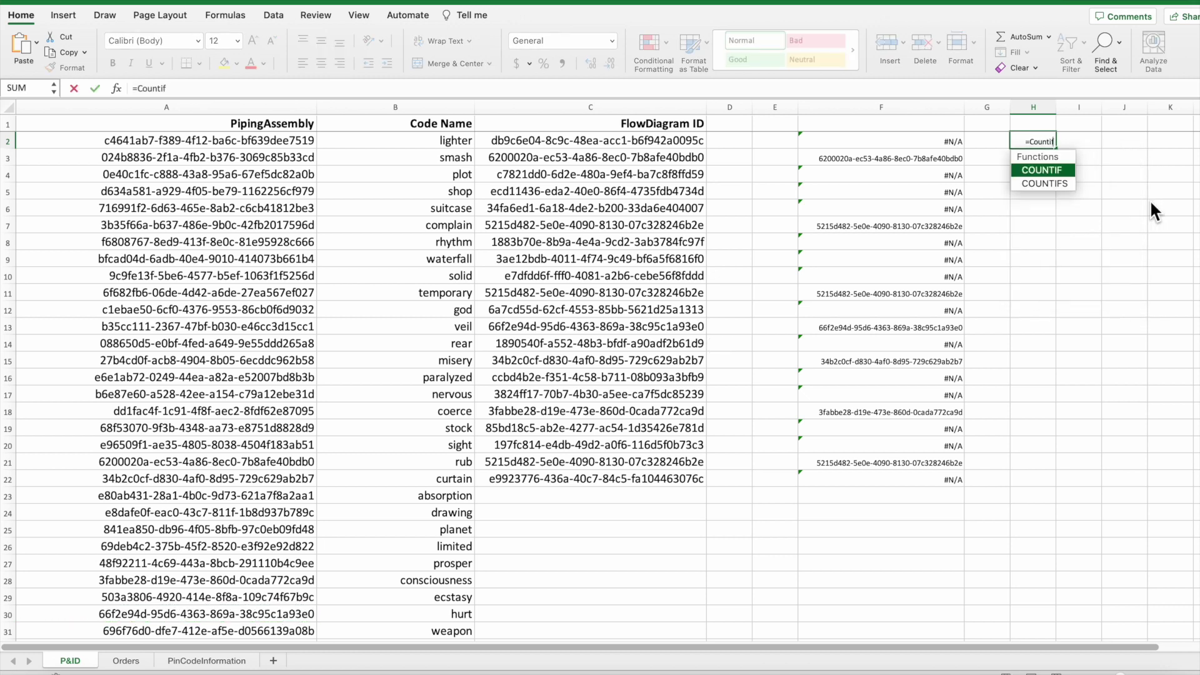
text(()
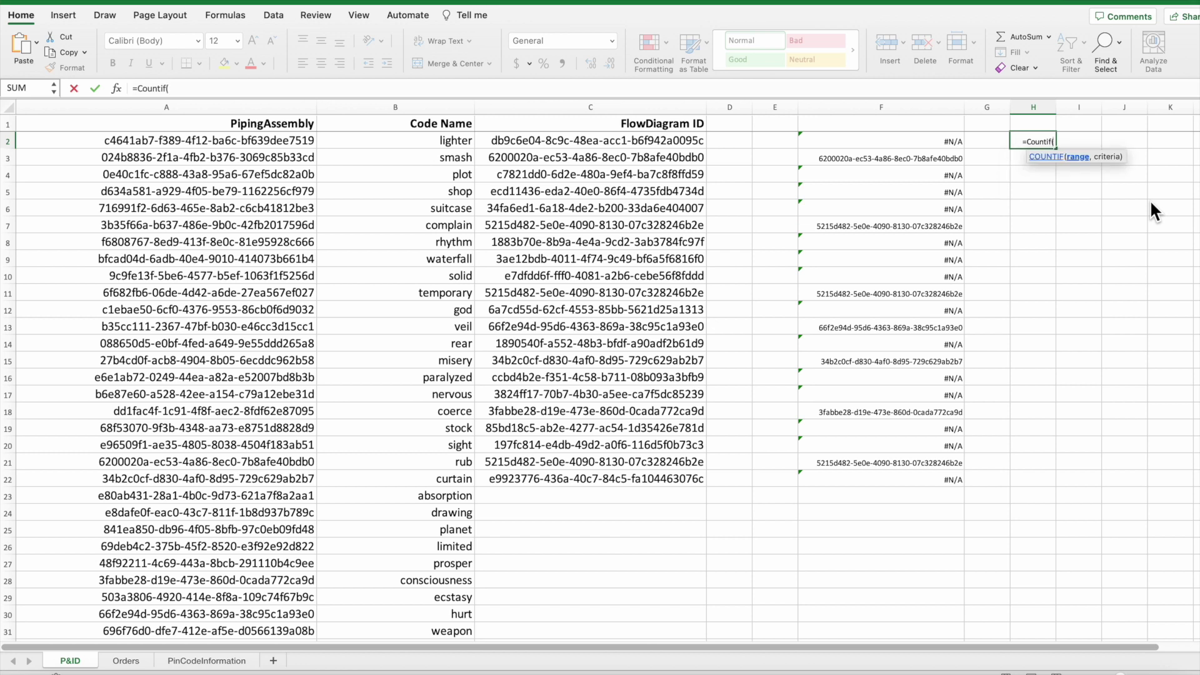
drag(919, 141, 871, 478)
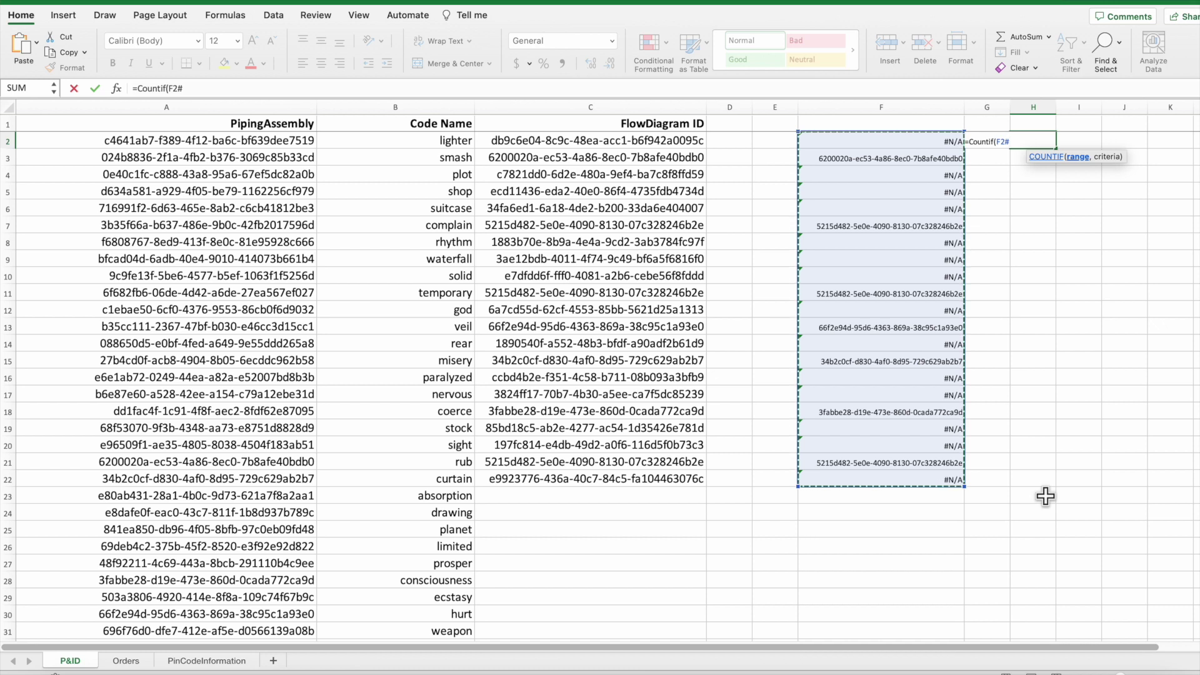
text(,"*-*)
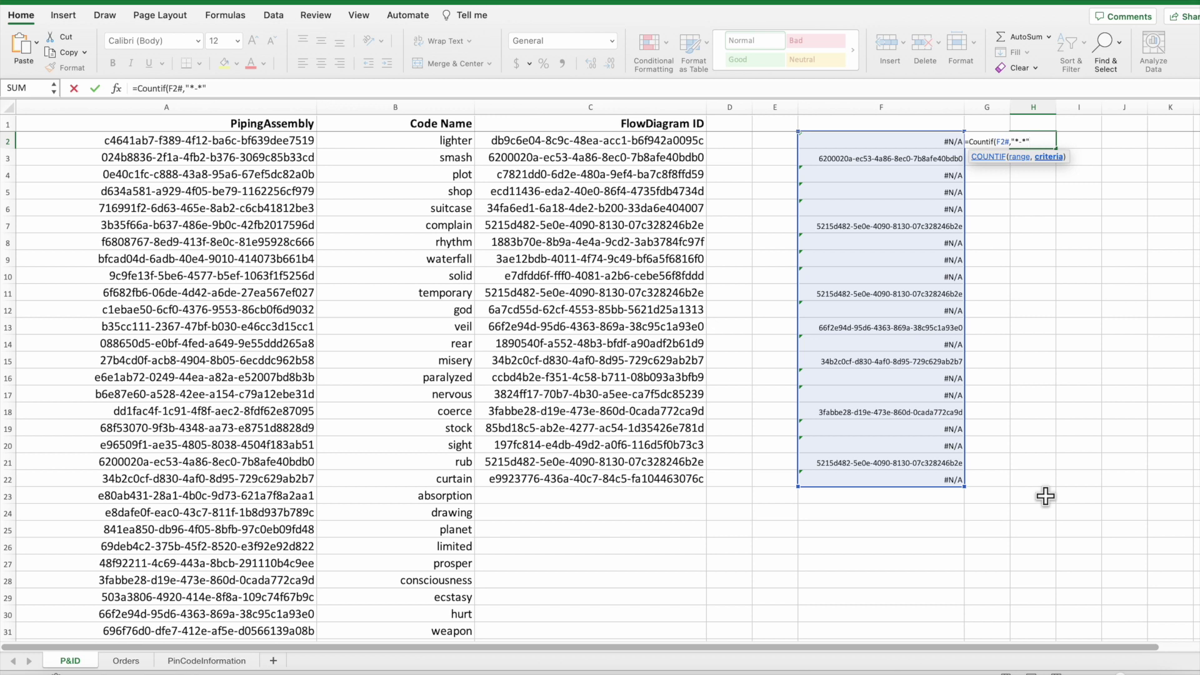
text())
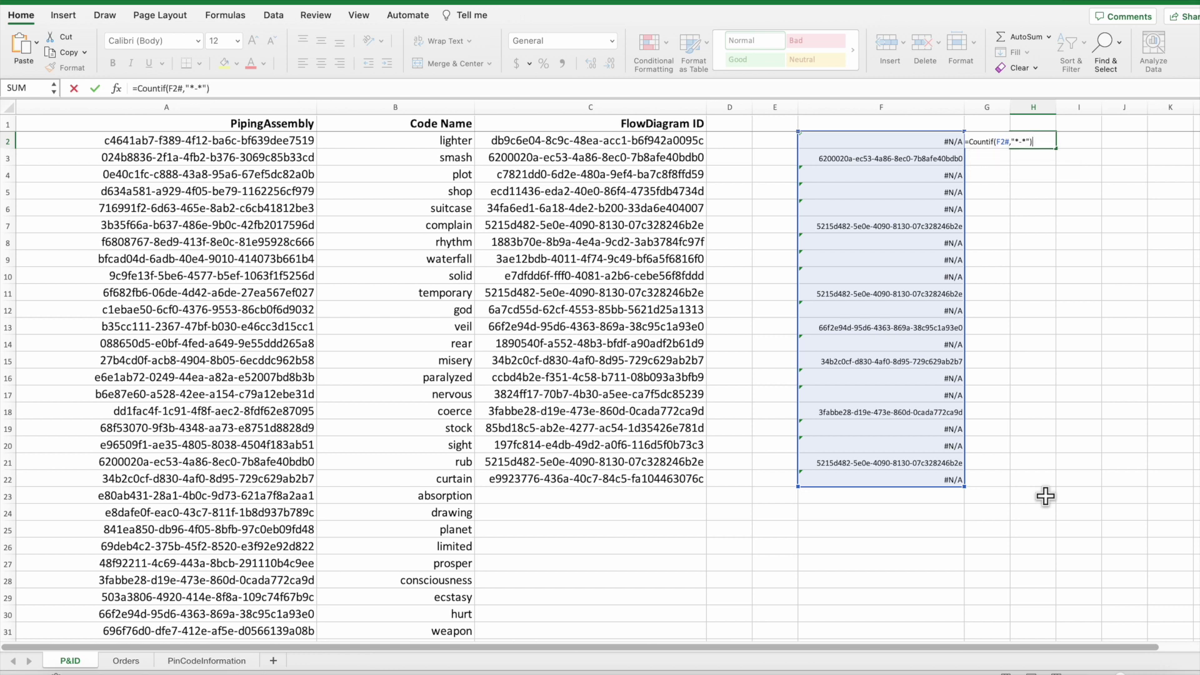
key(Return)
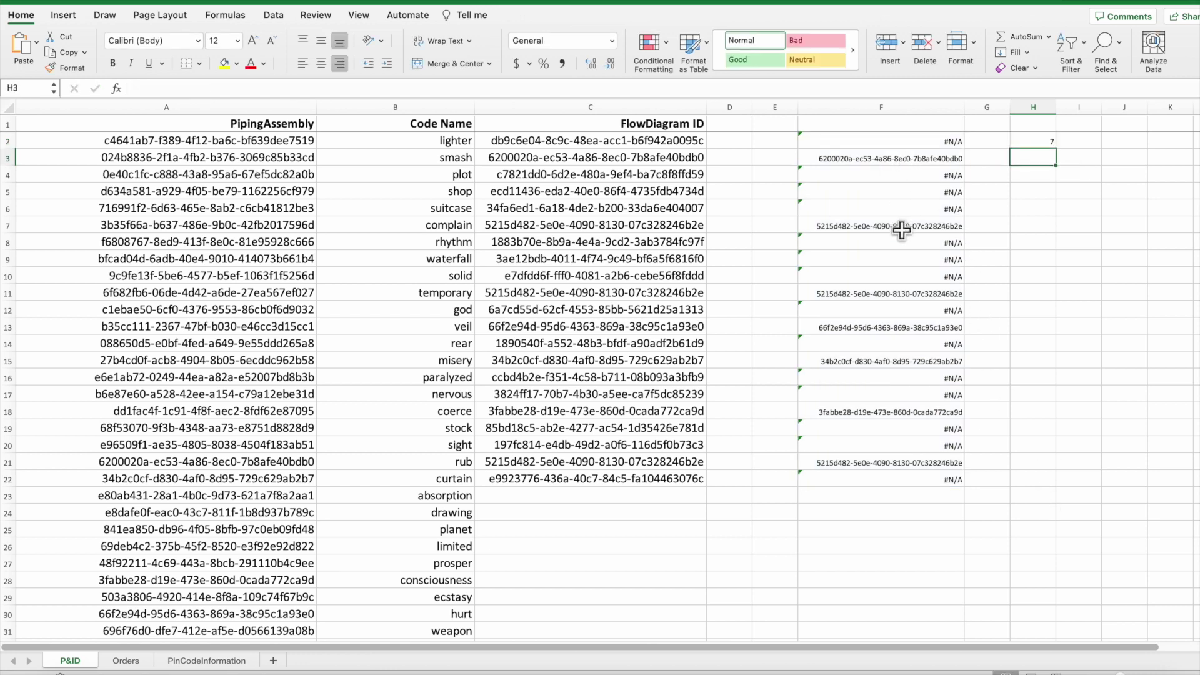
Compare the FlowDiagram ID column with the PipingAssembly column on the P&ID sheet
drag(672, 125, 687, 393)
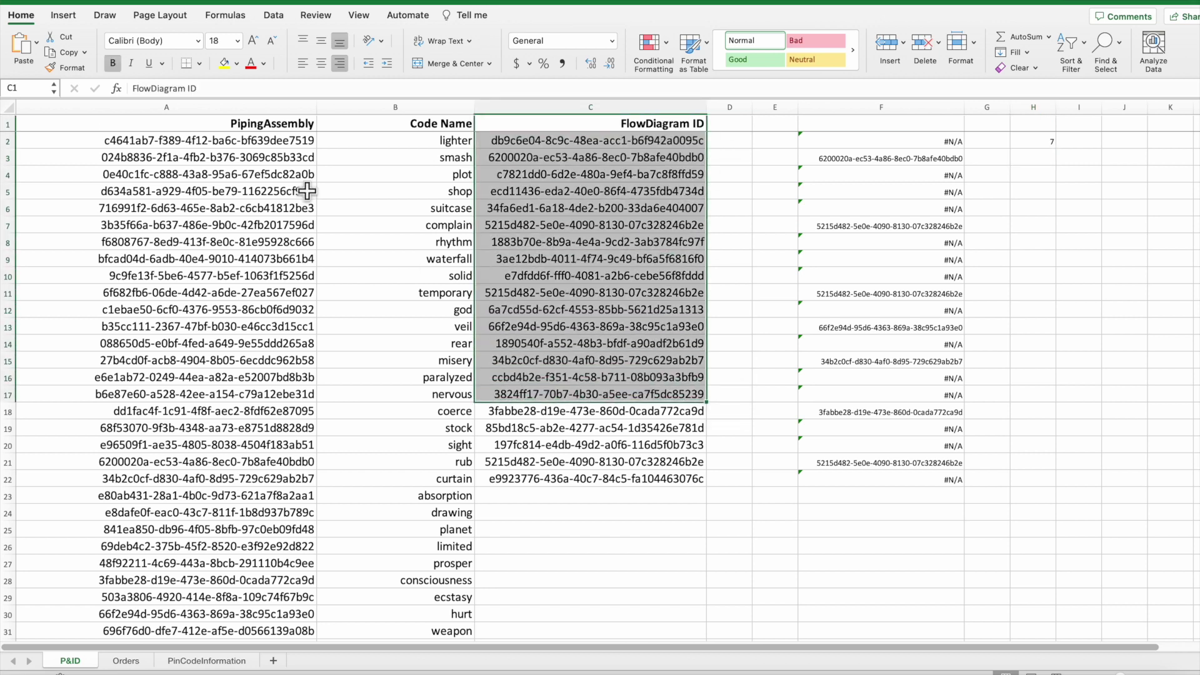
drag(265, 120, 244, 257)
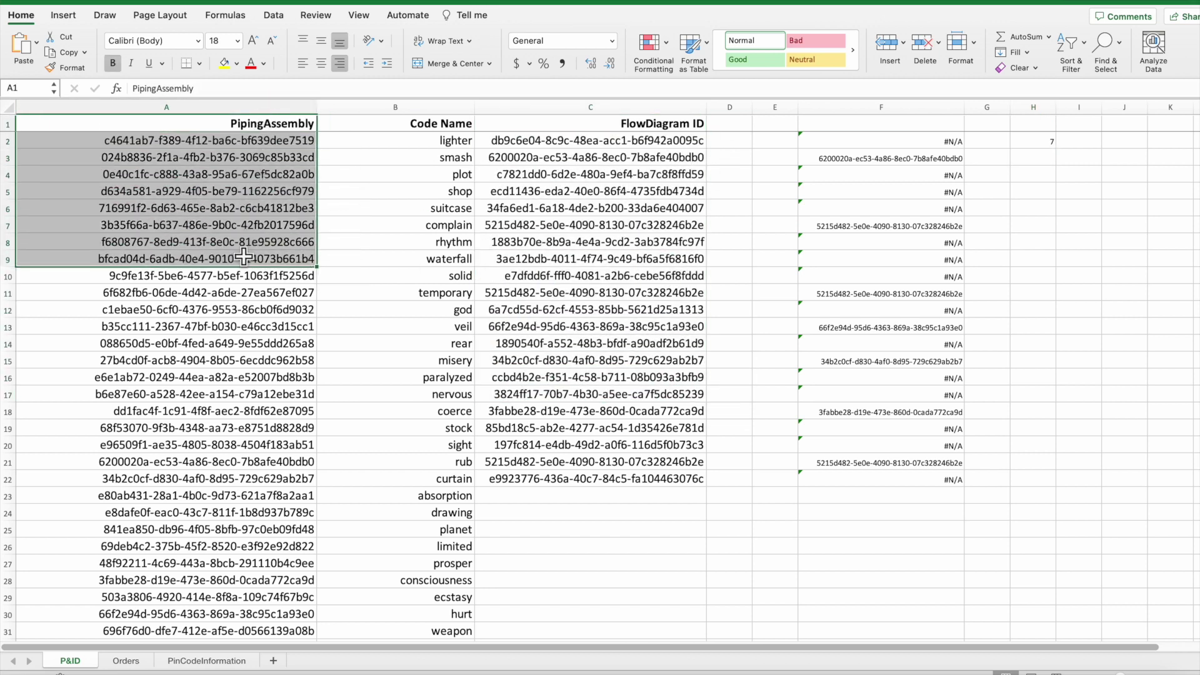